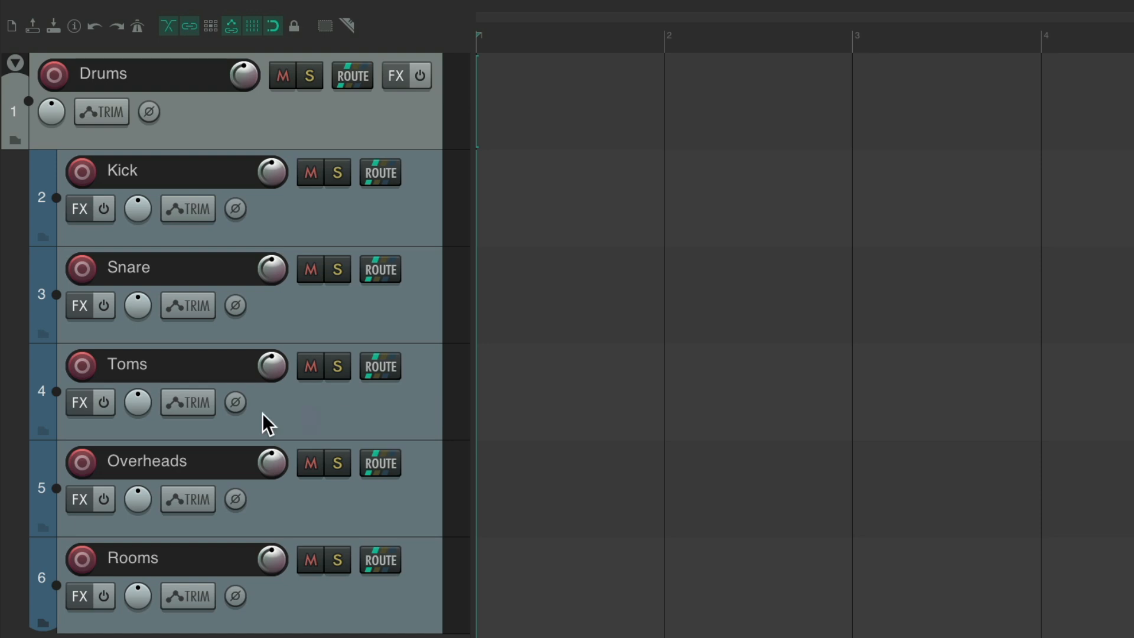
Step: Take Overheads and Rooms out of the Drums folder, then move both tracks back into the Drums folder
click(43, 431)
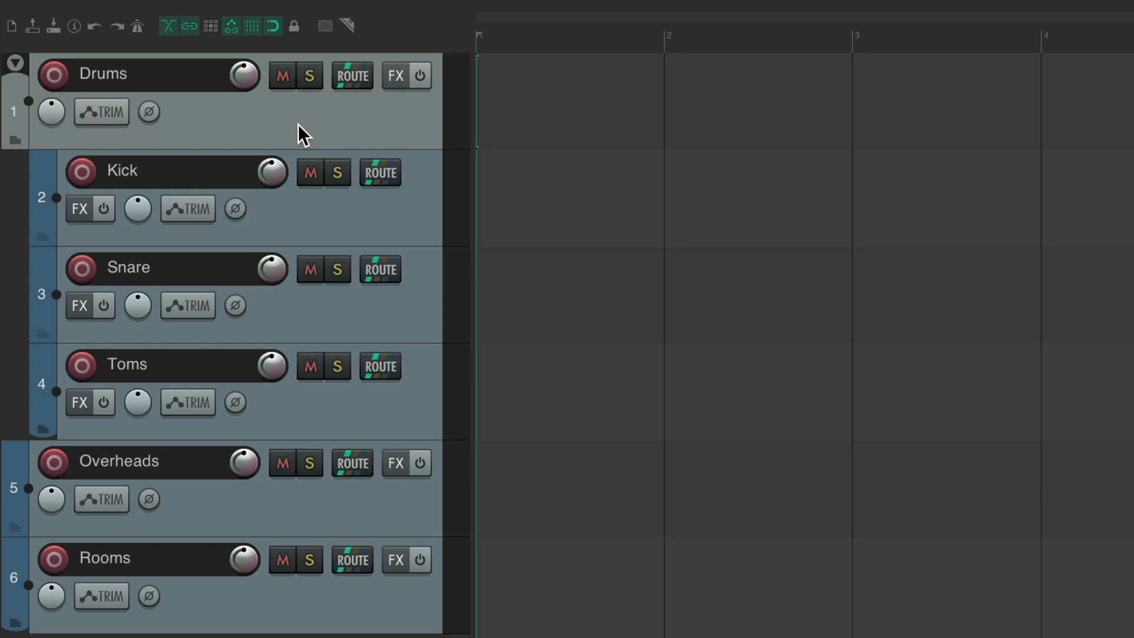
click(321, 509)
shift+click(363, 617)
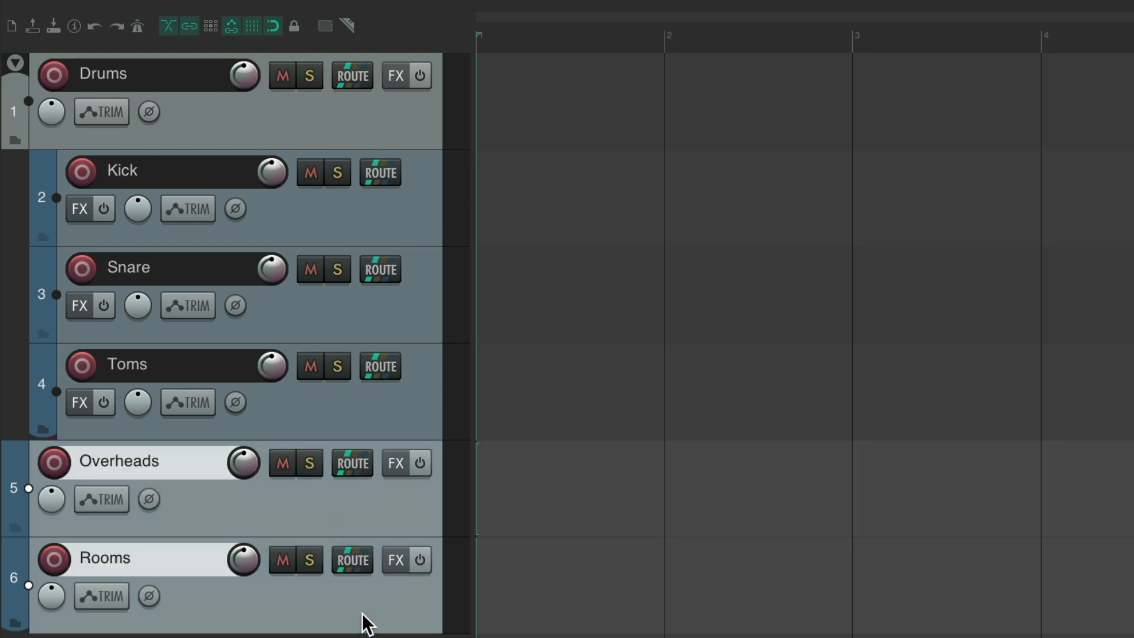
right_click(348, 497)
mouse_move(363, 436)
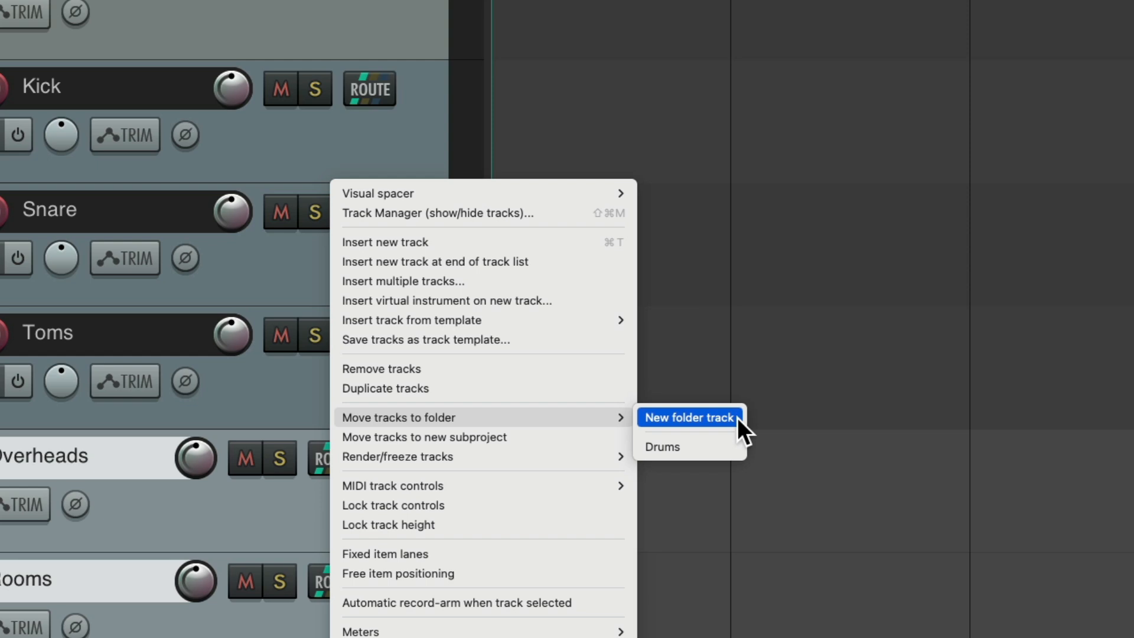
click(706, 447)
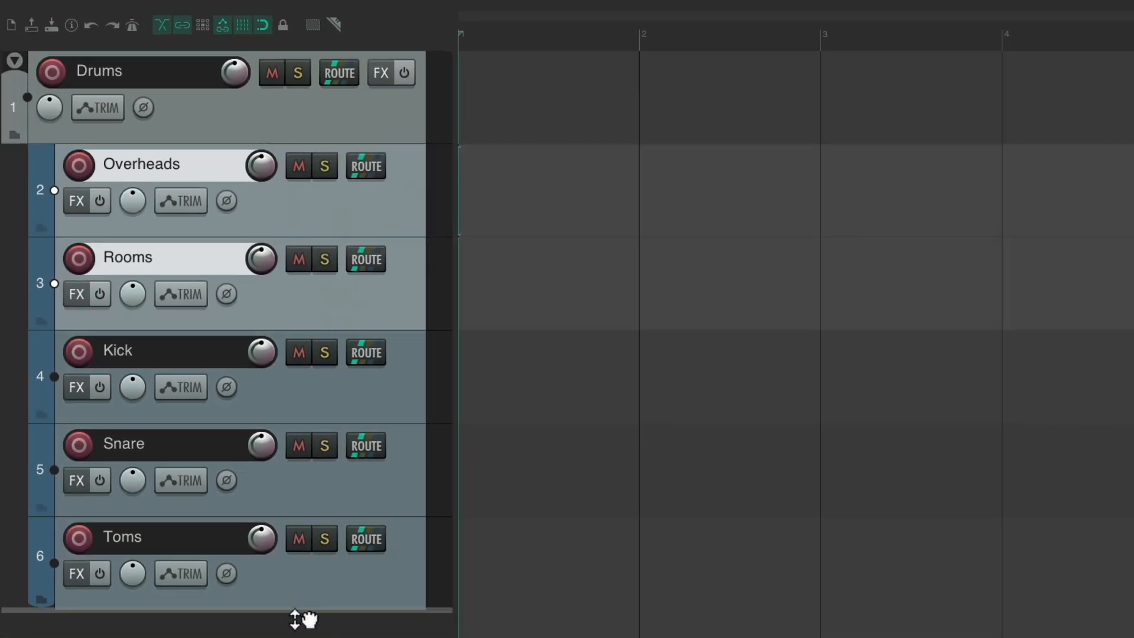
drag(297, 609, 296, 604)
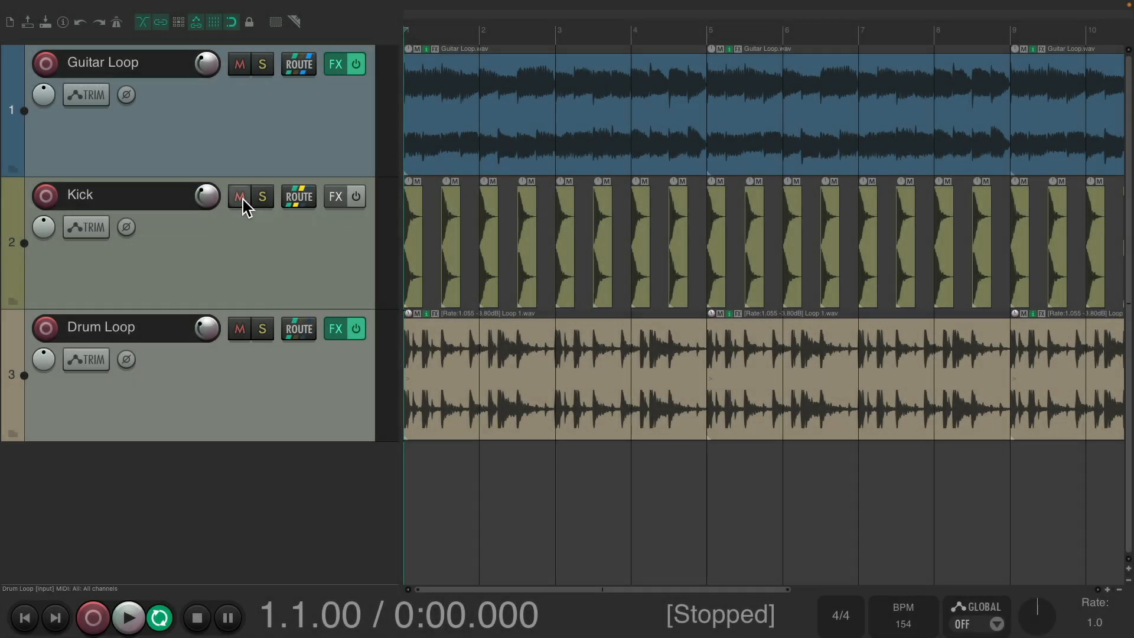
Step: Mute both Kick and Drum Loop in a single sweep and audition the playback briefly
drag(243, 200, 246, 314)
key(space)
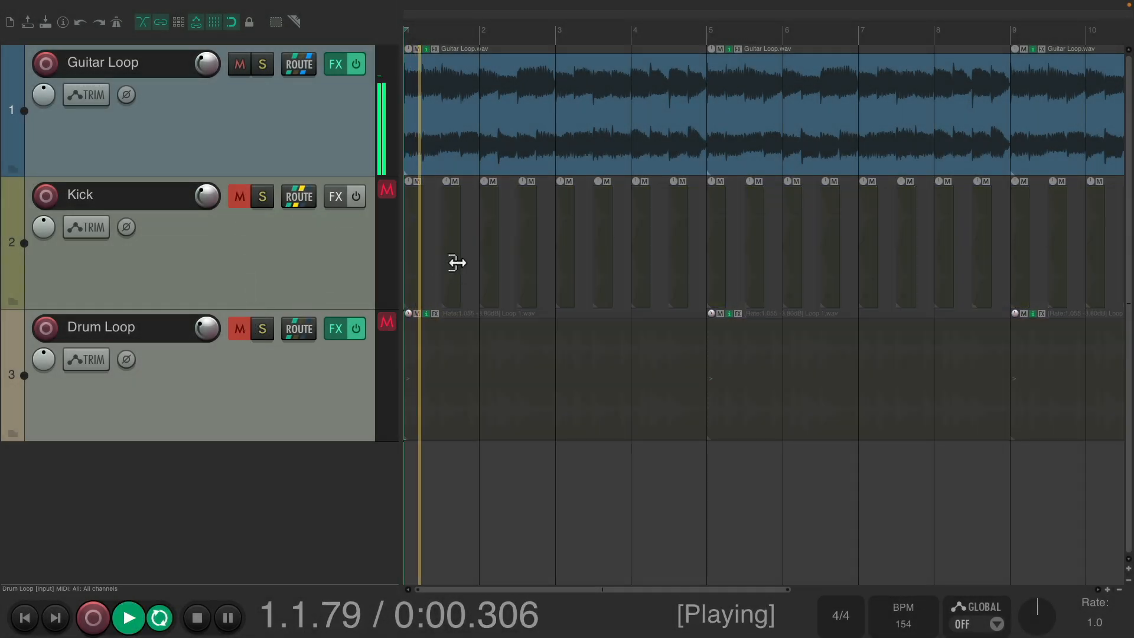
key(space)
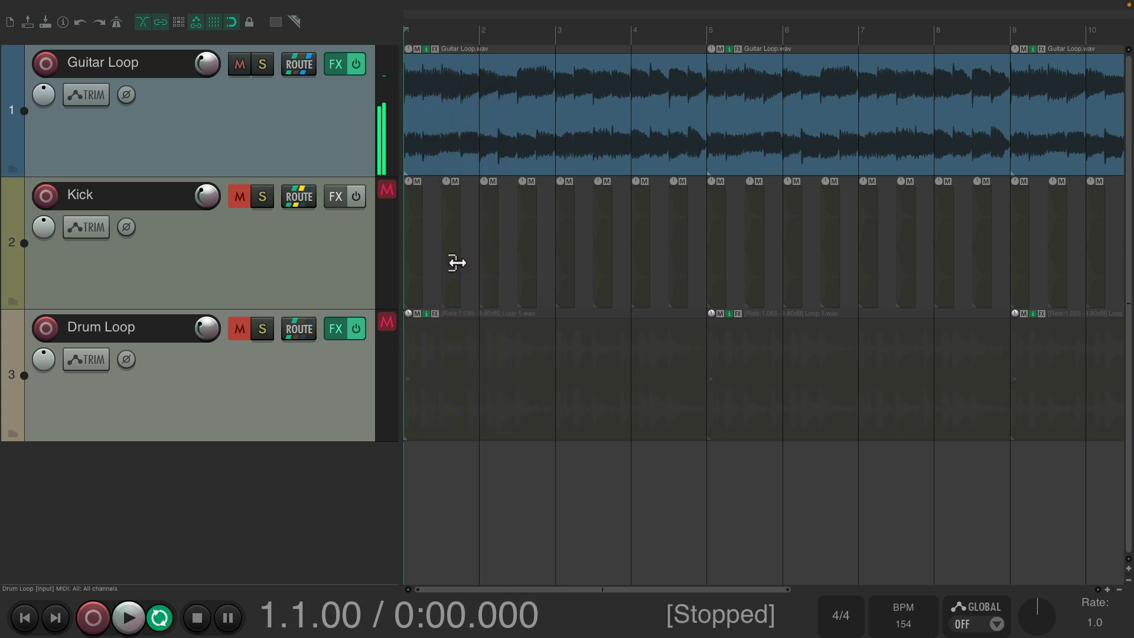
Step: Unmute the Kick track and audition the playback briefly
click(243, 196)
key(space)
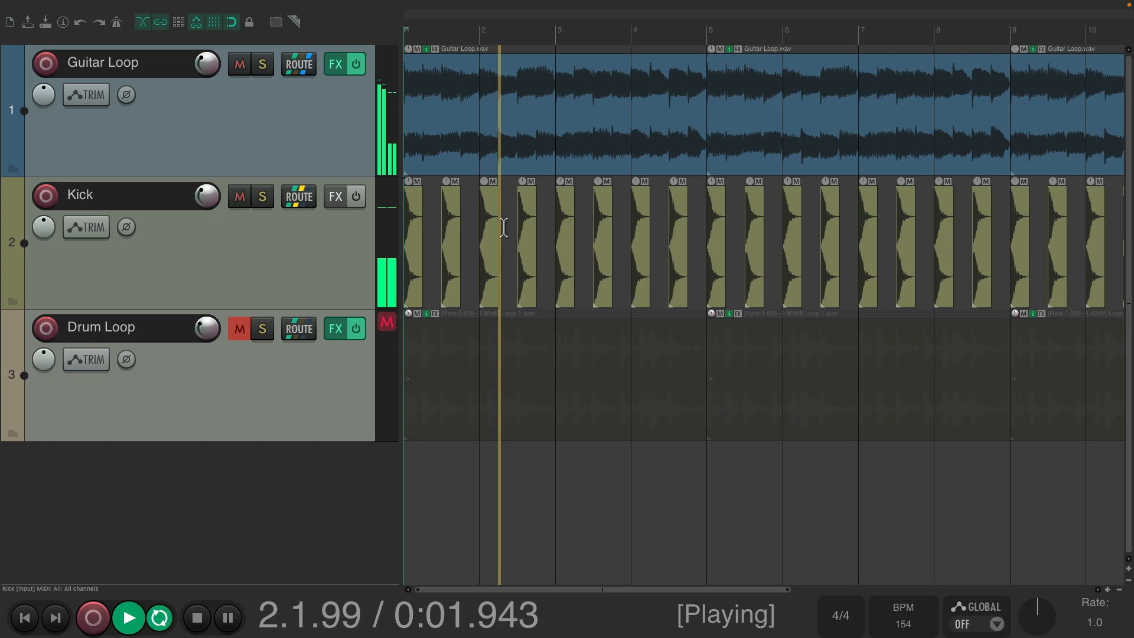
key(space)
Step: Unmute the Drum Loop track and audition the playback briefly
click(240, 328)
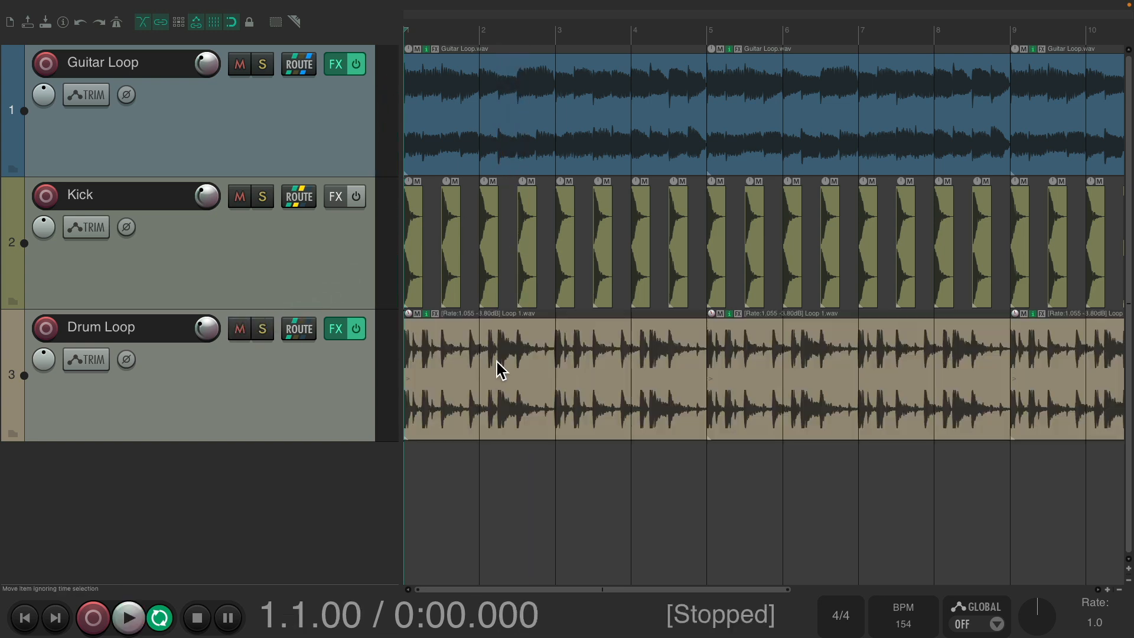
key(space)
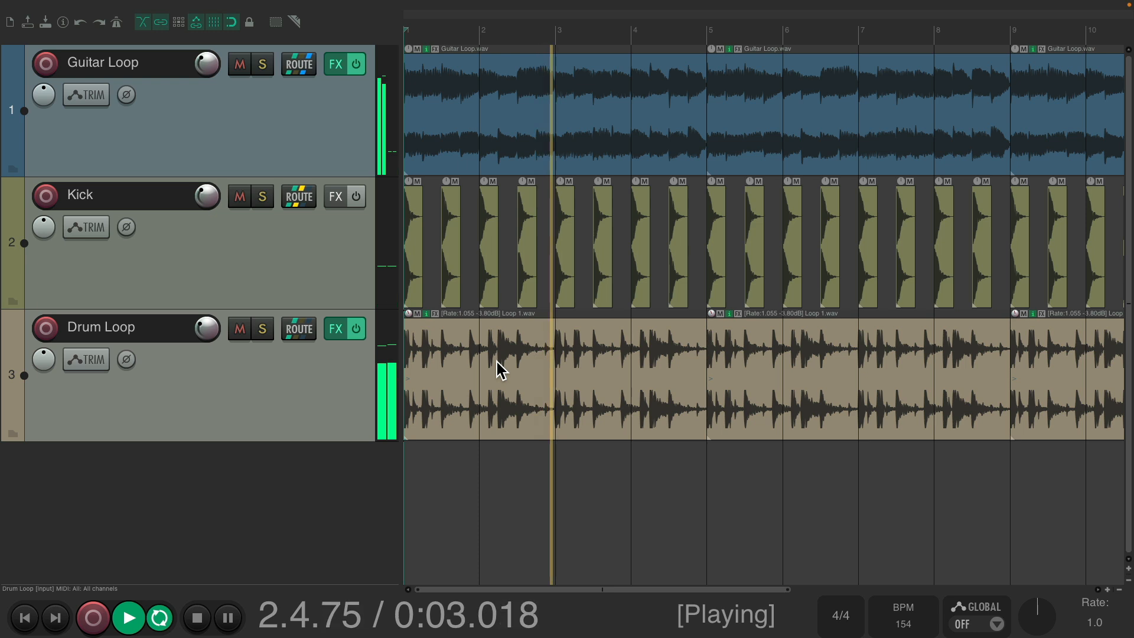
key(space)
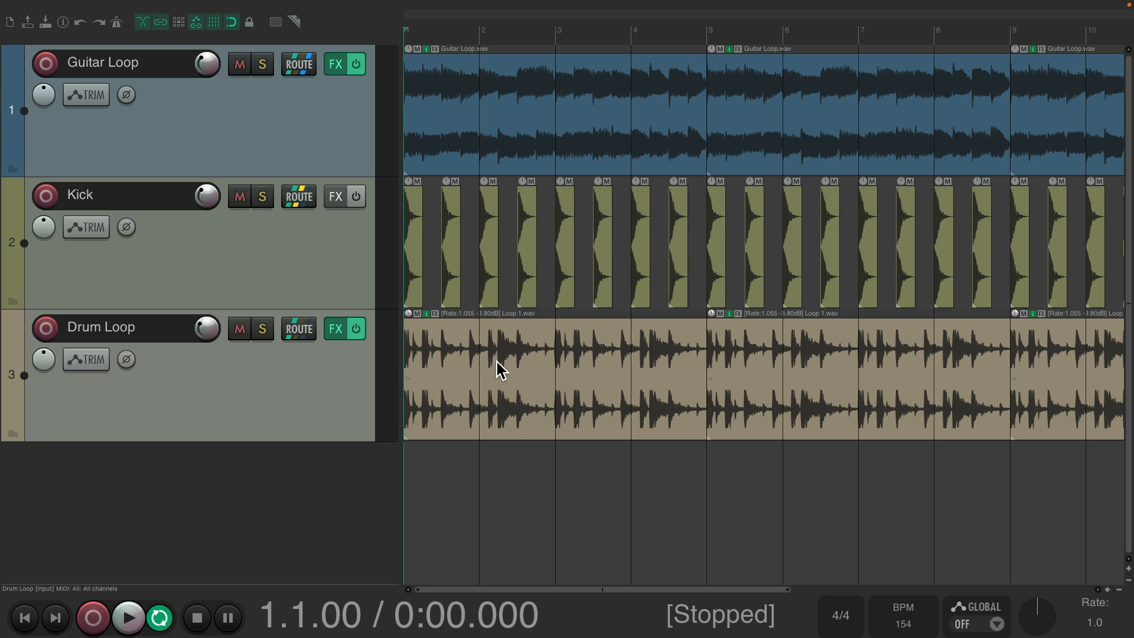
Step: Open the mixer and nudge the Drum Loop fader slightly up while playing back
key(super+m)
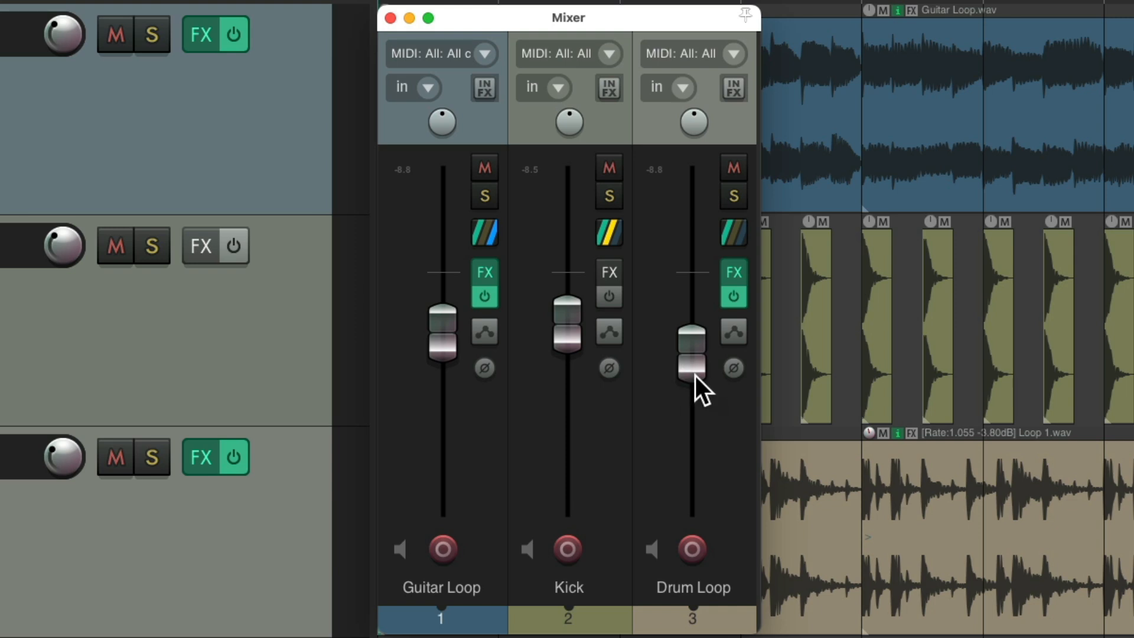
key(space)
drag(686, 366, 685, 356)
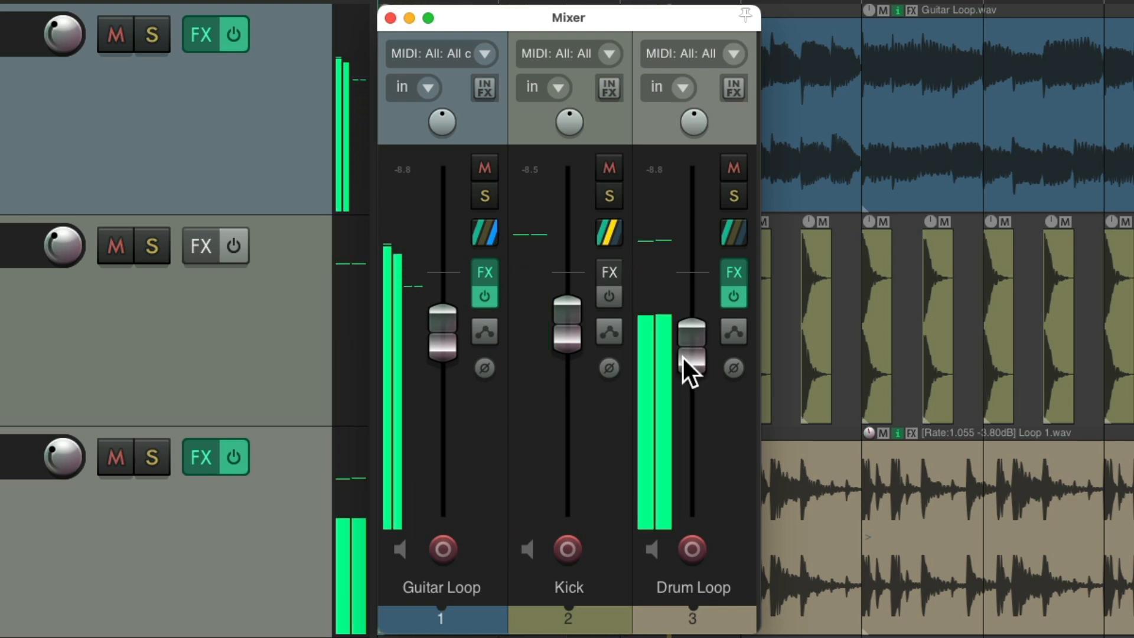
key(space)
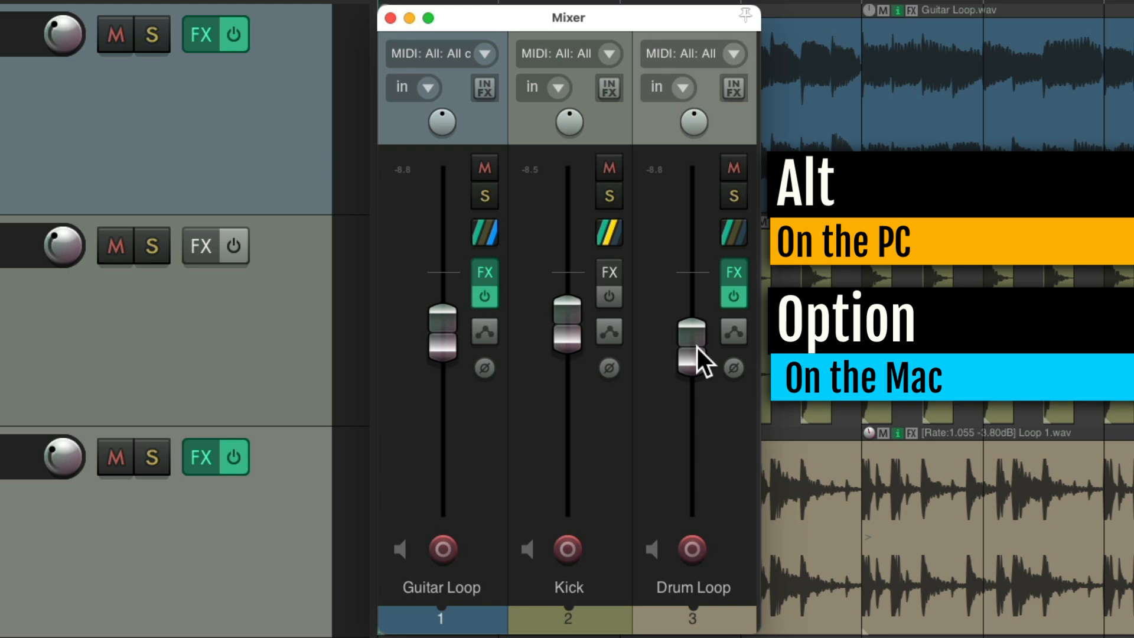
Step: Momentarily pull the Drum Loop fader down with Option held during playback, letting it spring back each time
drag(689, 349, 685, 402)
key(space)
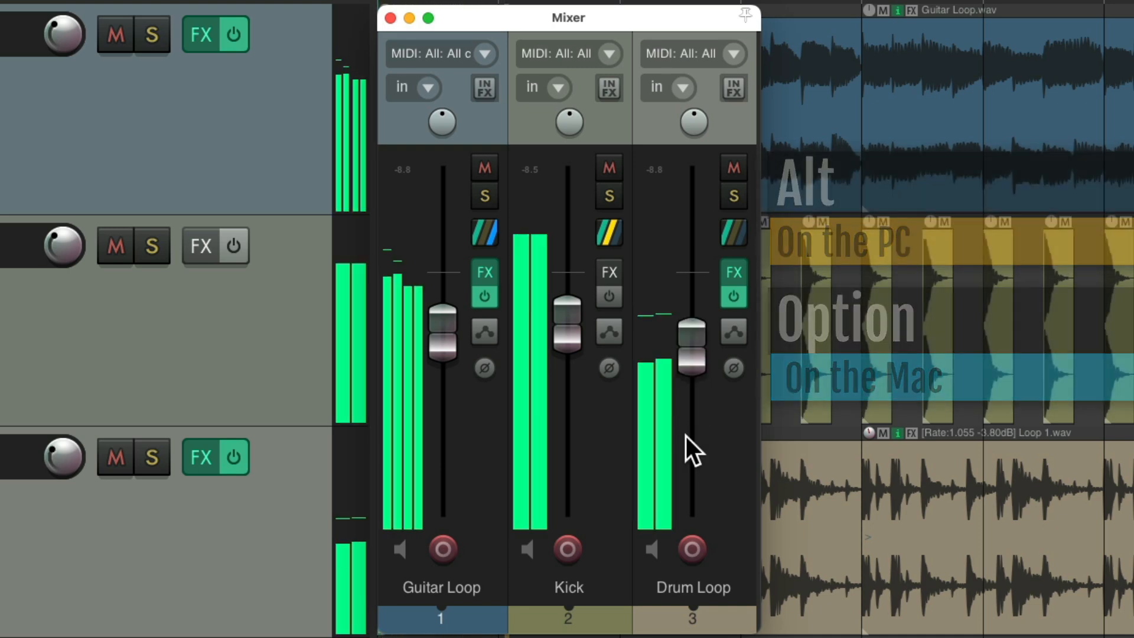
drag(690, 356, 682, 402)
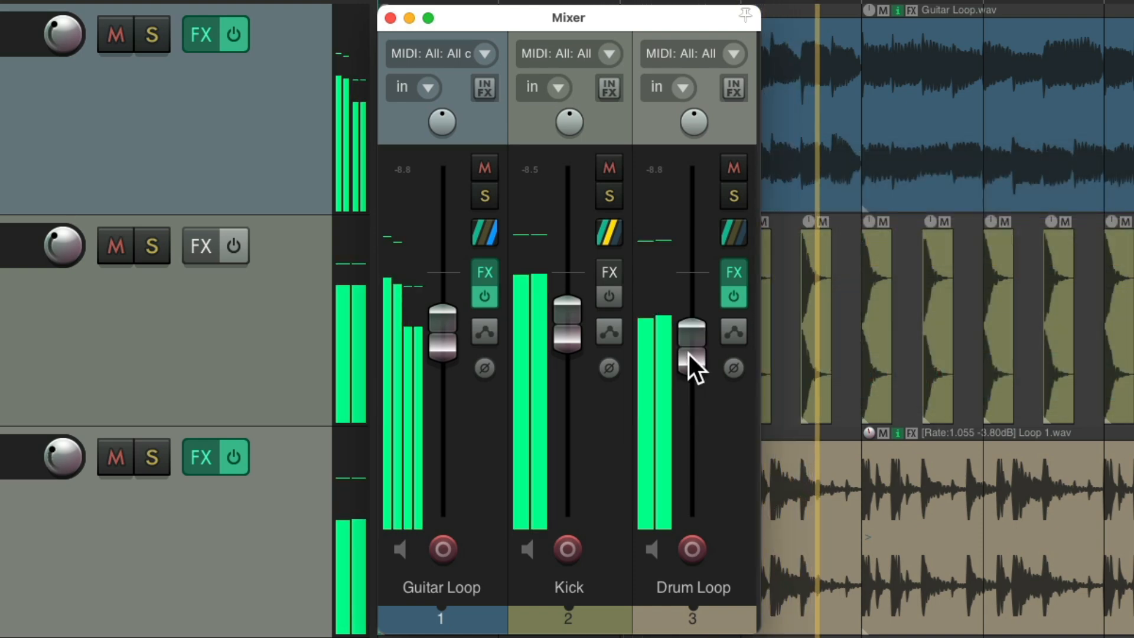
drag(688, 353, 683, 407)
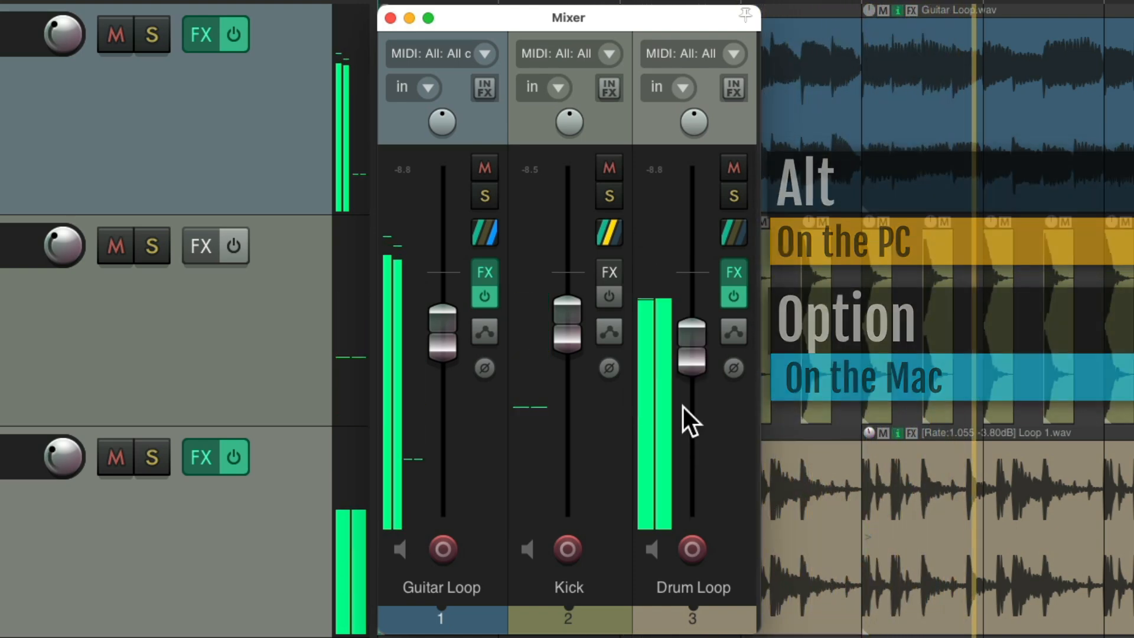
drag(692, 352, 685, 396)
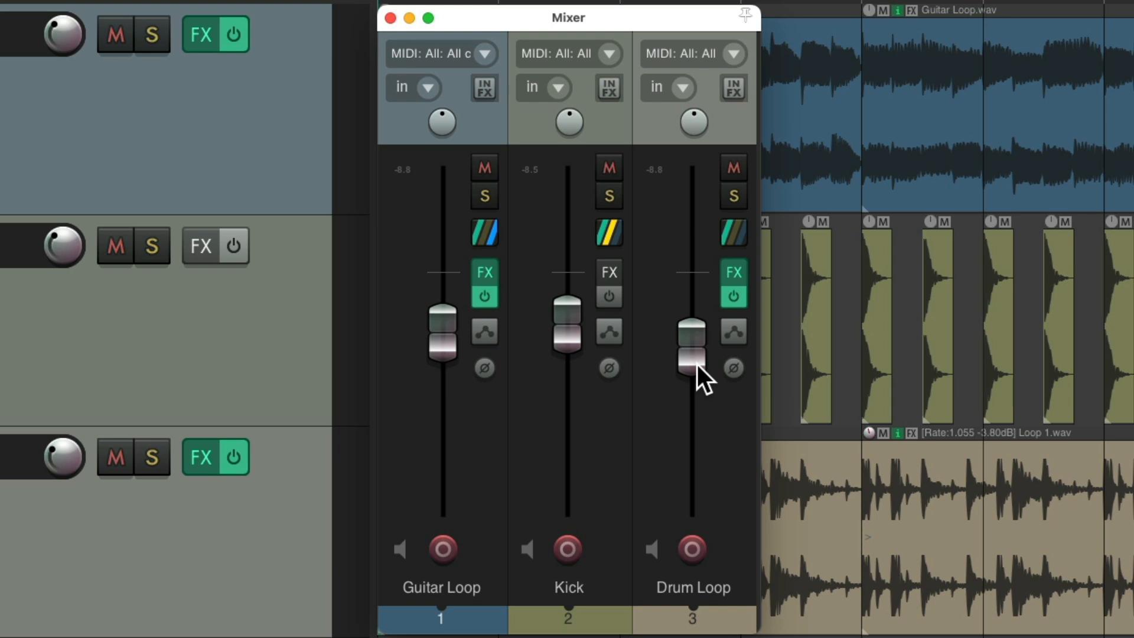
Step: Switch Drum Loop to Touch automation, record volume dips during playback, then undo the recording
click(734, 332)
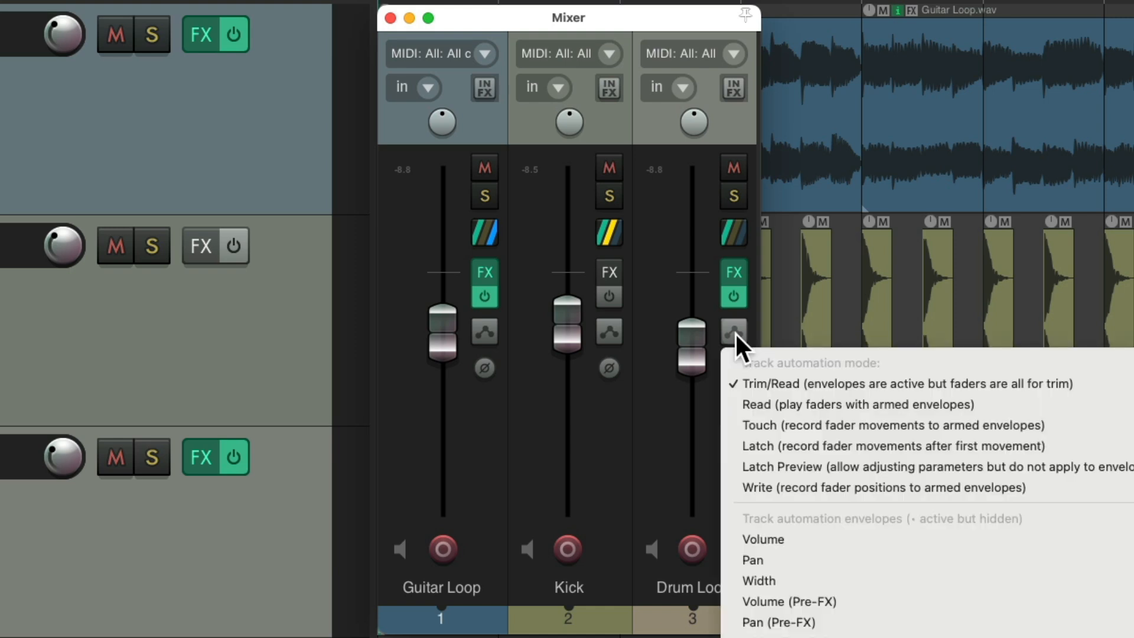
click(735, 424)
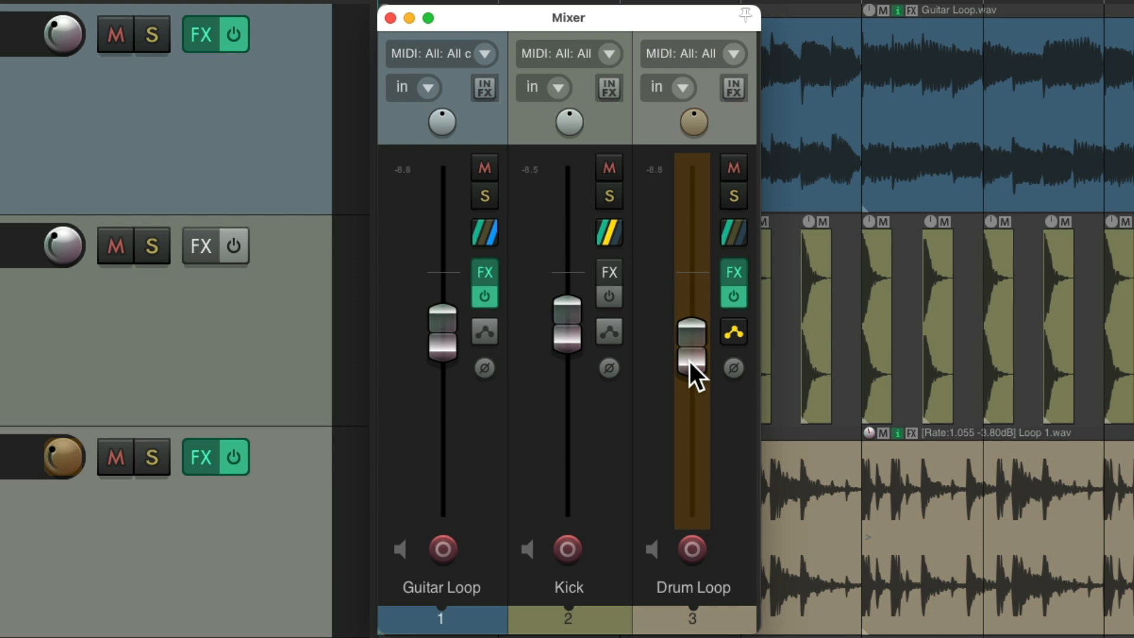
drag(694, 363, 686, 397)
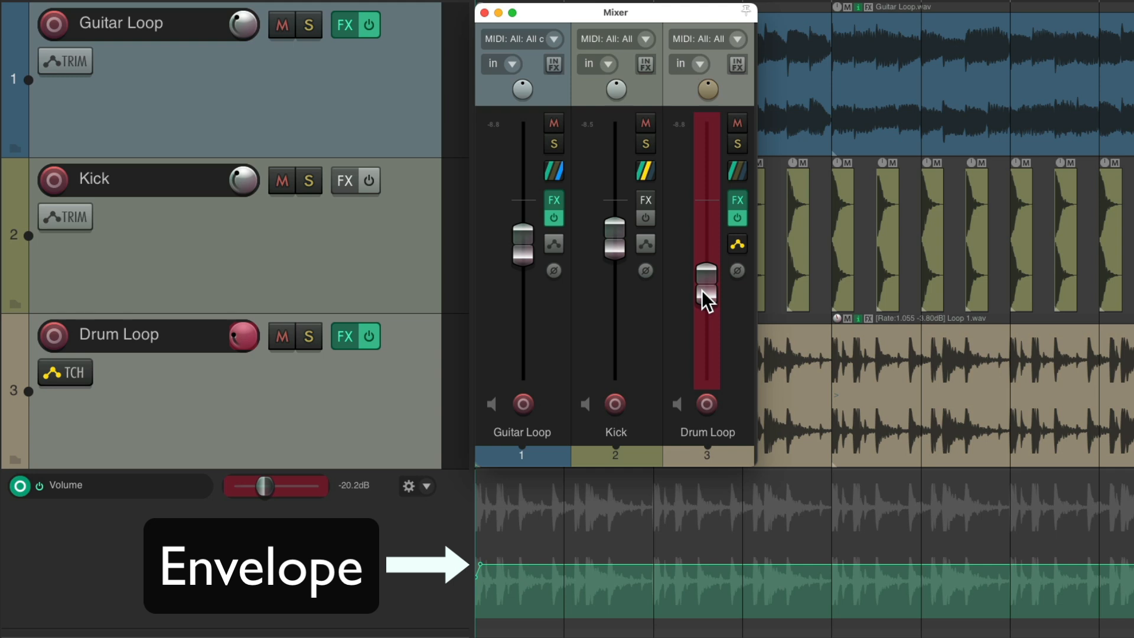
key(space)
mouse_move(702, 289)
mouse_down()
mouse_move(707, 262)
mouse_move(702, 296)
mouse_up()
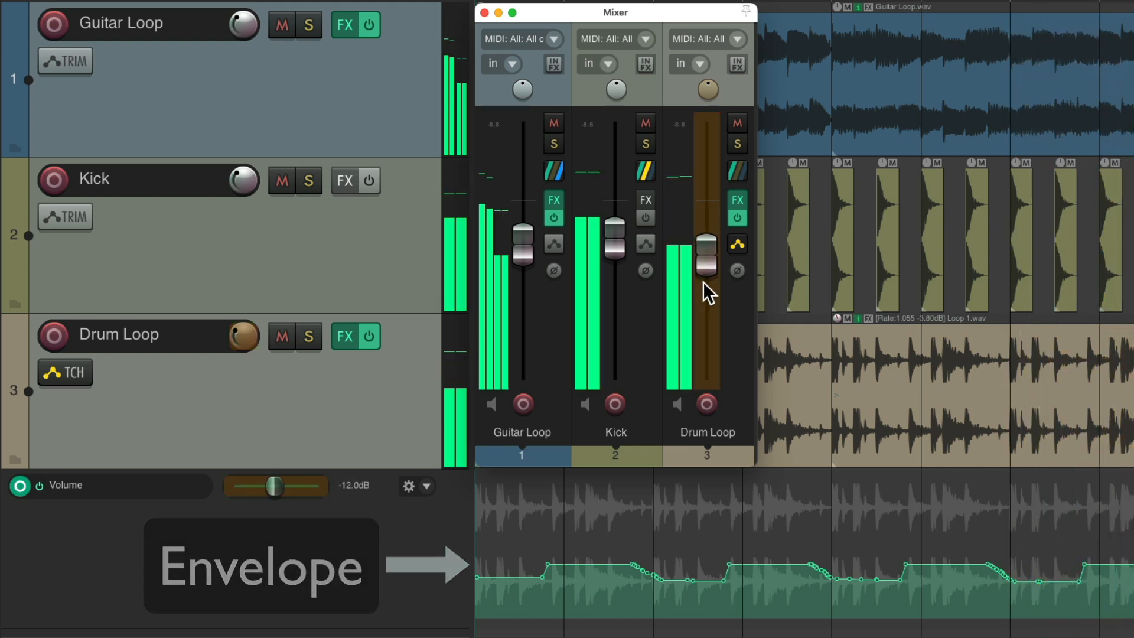
key(space)
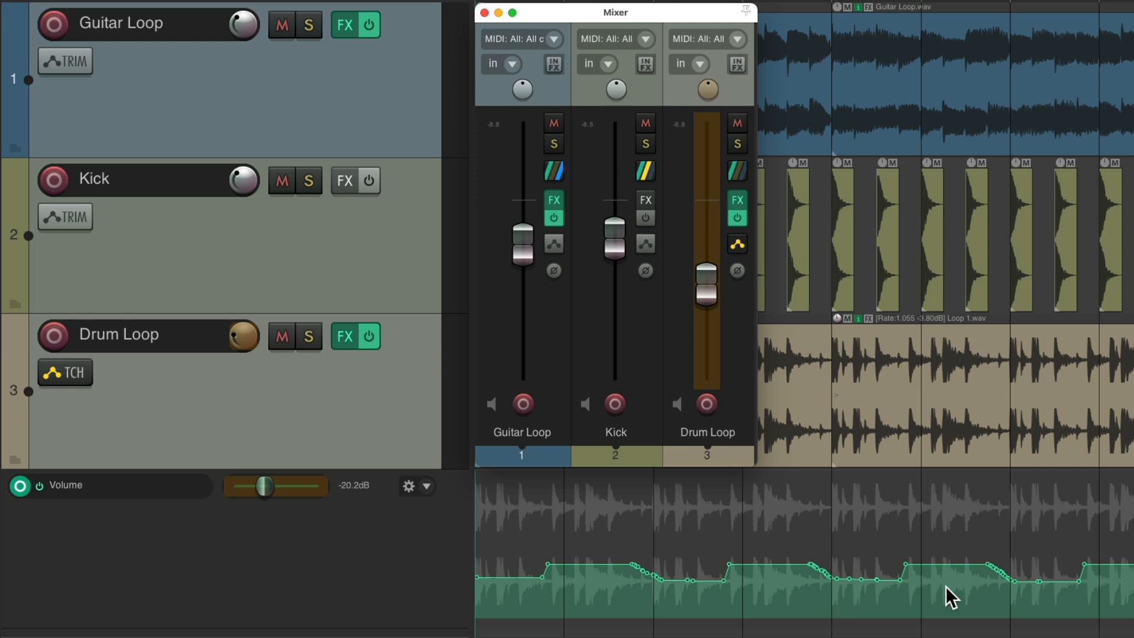
key(super+z)
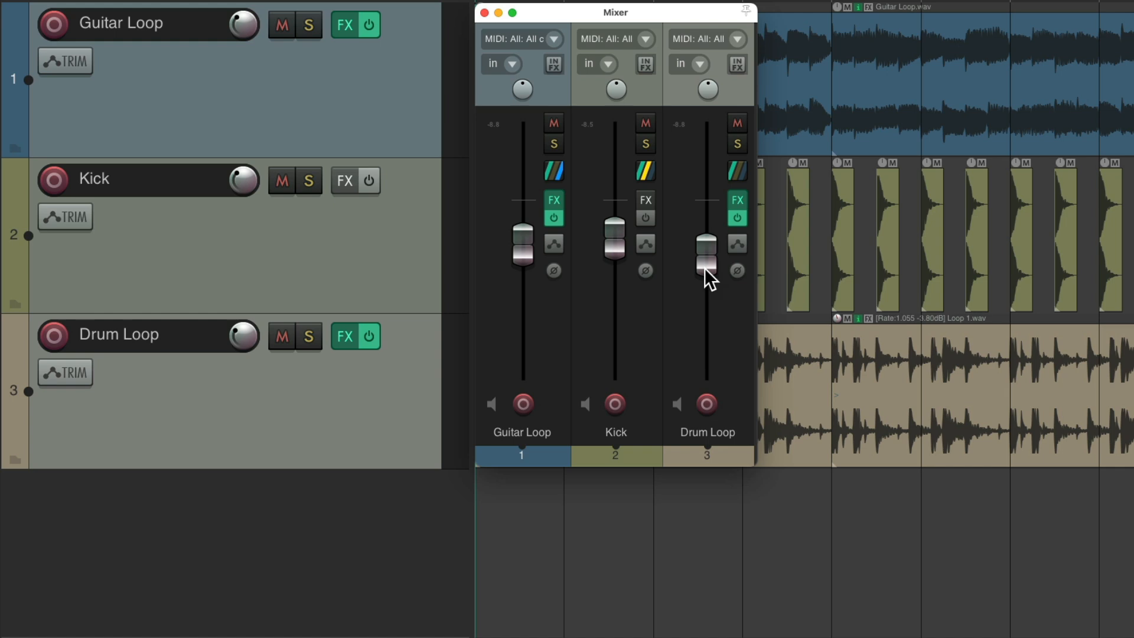
Step: Lower the Drum Loop fader during playback
key(space)
drag(704, 267, 704, 295)
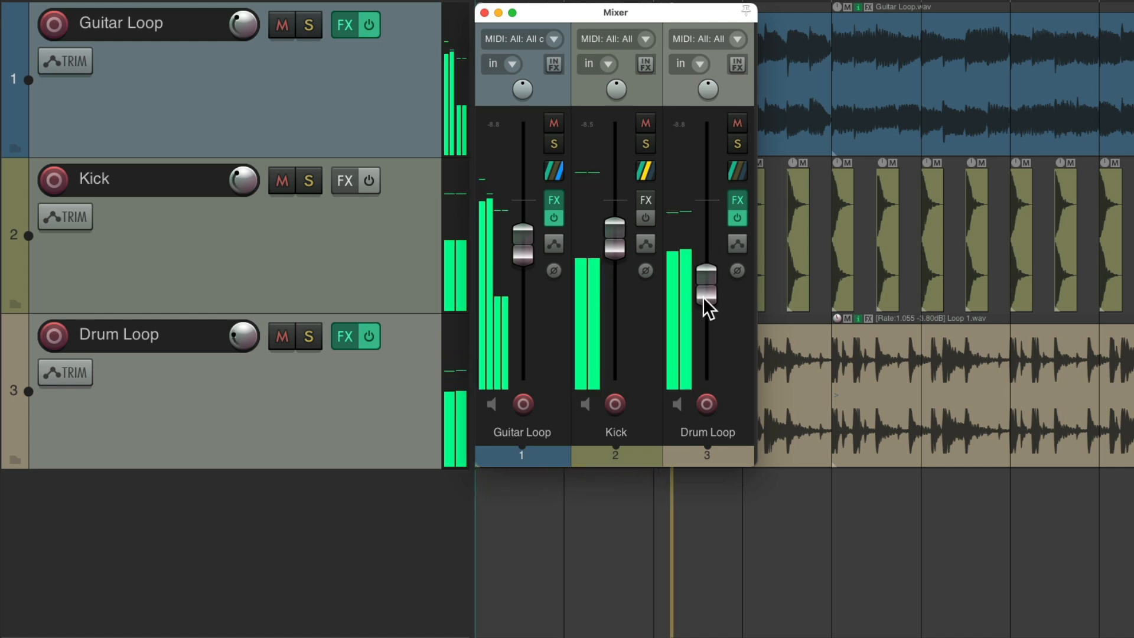
key(space)
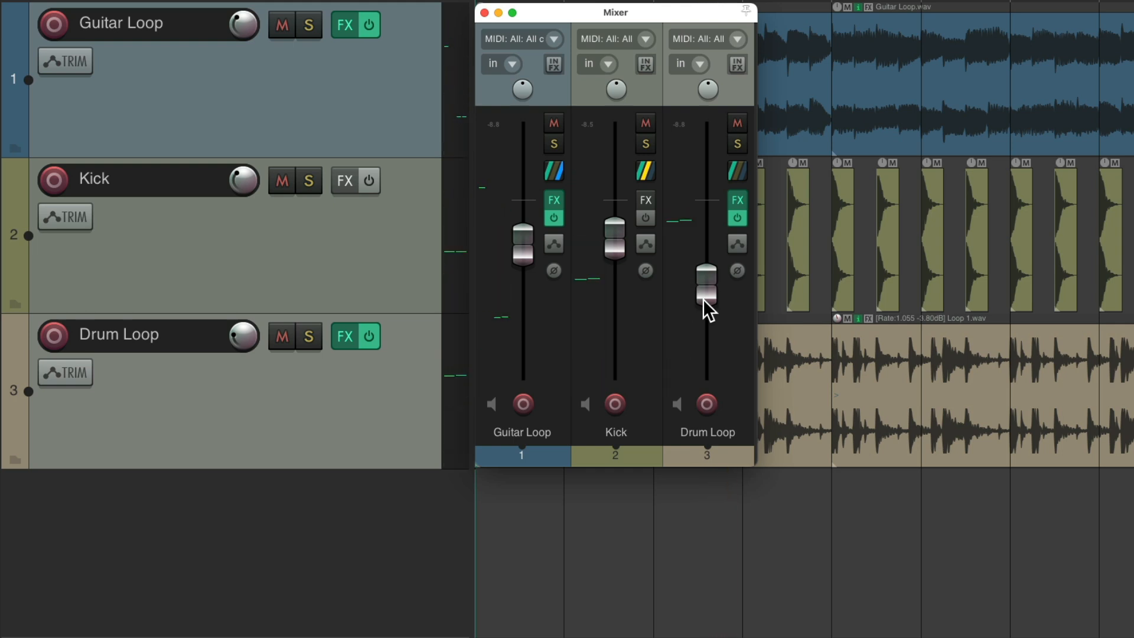
Step: Set Drum Loop's automation mode to Touch again and record fader pushes upward during playback
click(739, 243)
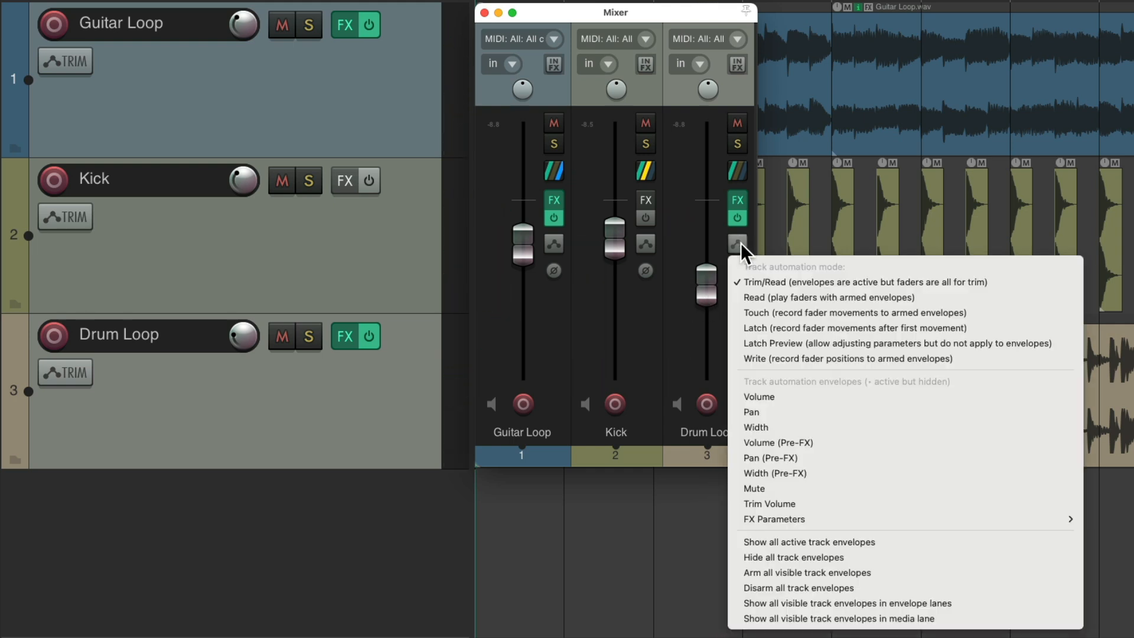
click(743, 312)
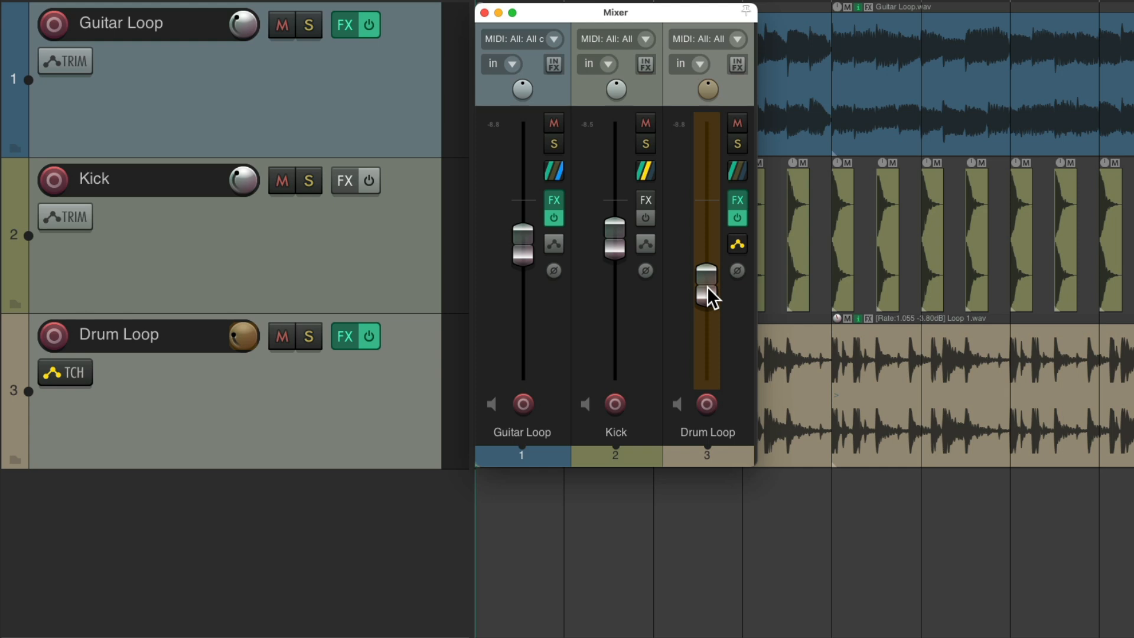
key(space)
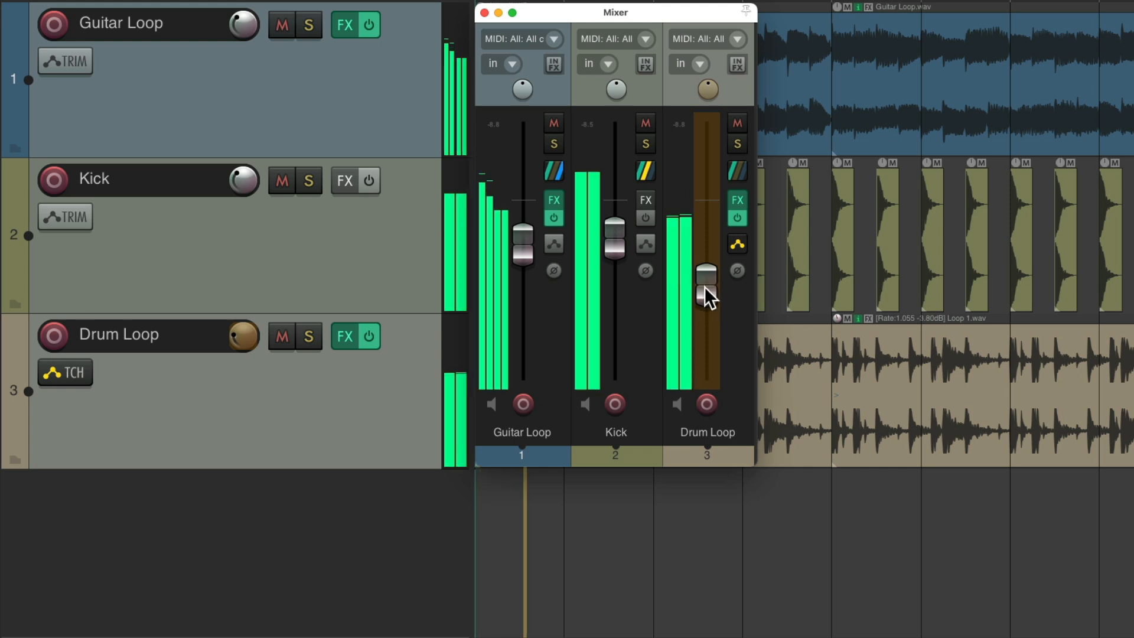
drag(704, 286, 705, 254)
drag(707, 293, 705, 247)
drag(703, 290, 704, 252)
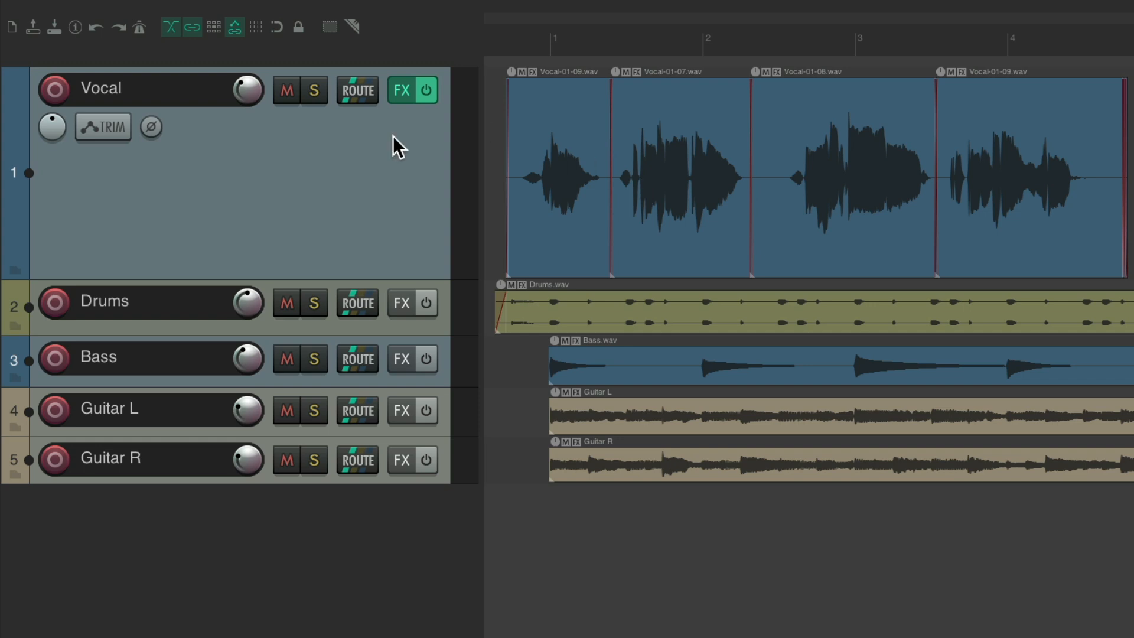
Step: Arm the Vocal track for recording and disarm it again
click(55, 89)
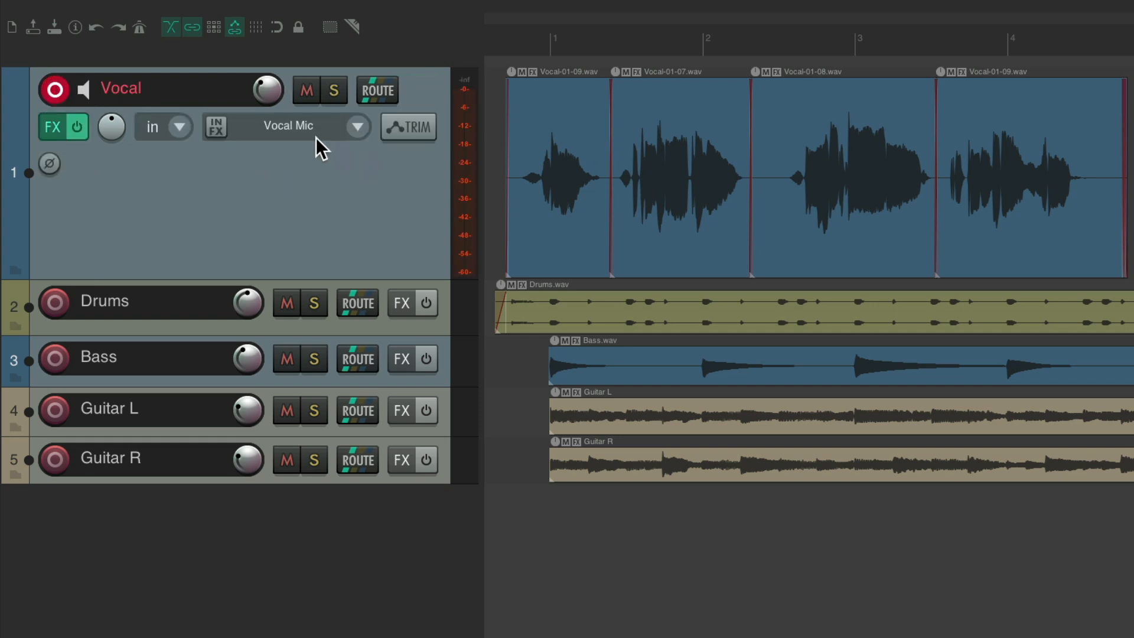
click(59, 93)
Step: Open the Vocal track's FX shortcut list and dismiss it without choosing a plugin
right_click(394, 90)
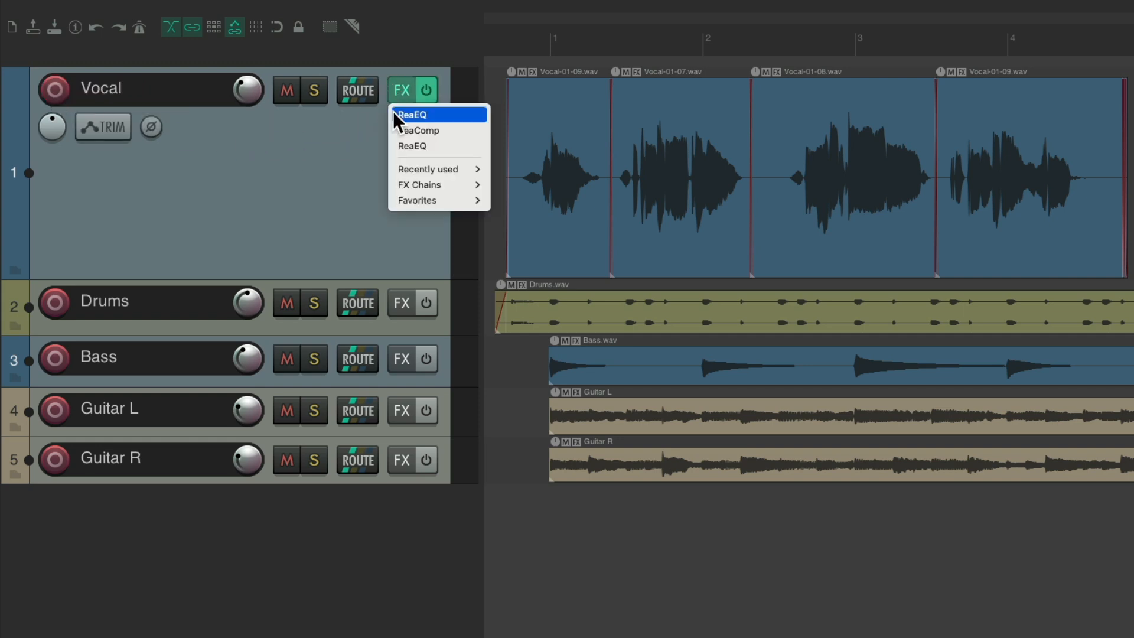
click(356, 153)
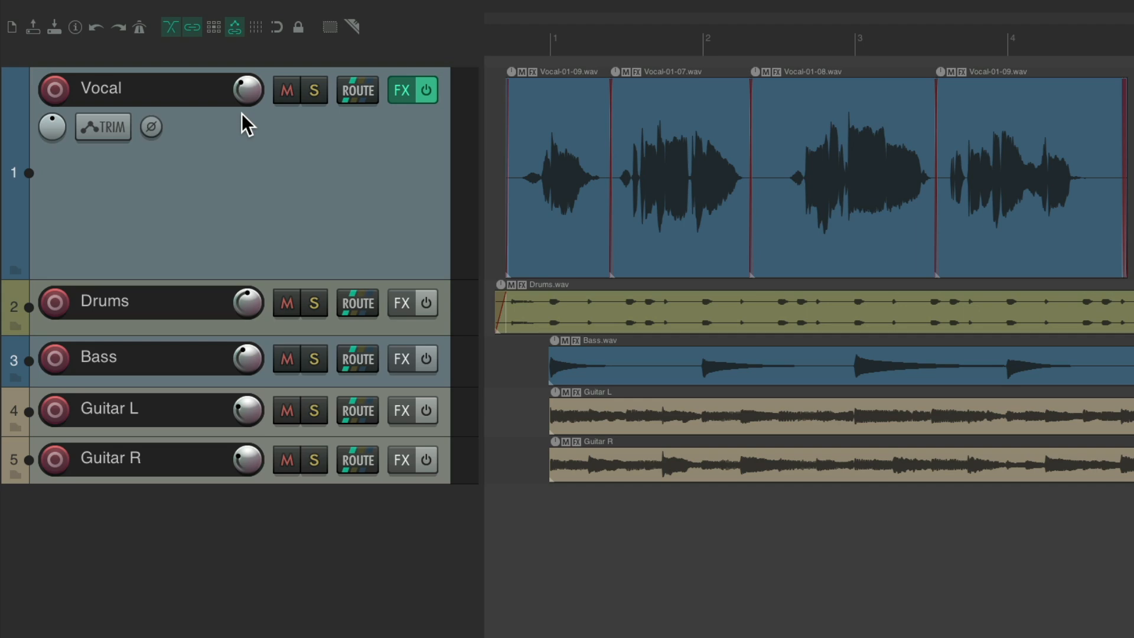
Step: Duplicate the Vocal track
right_click(332, 166)
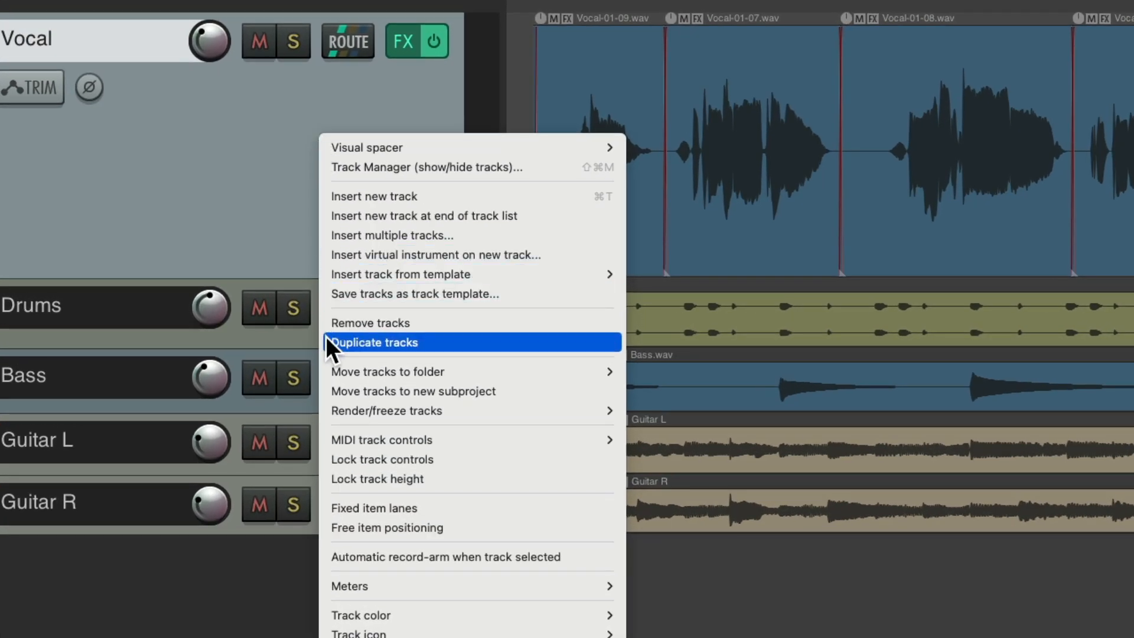
click(326, 340)
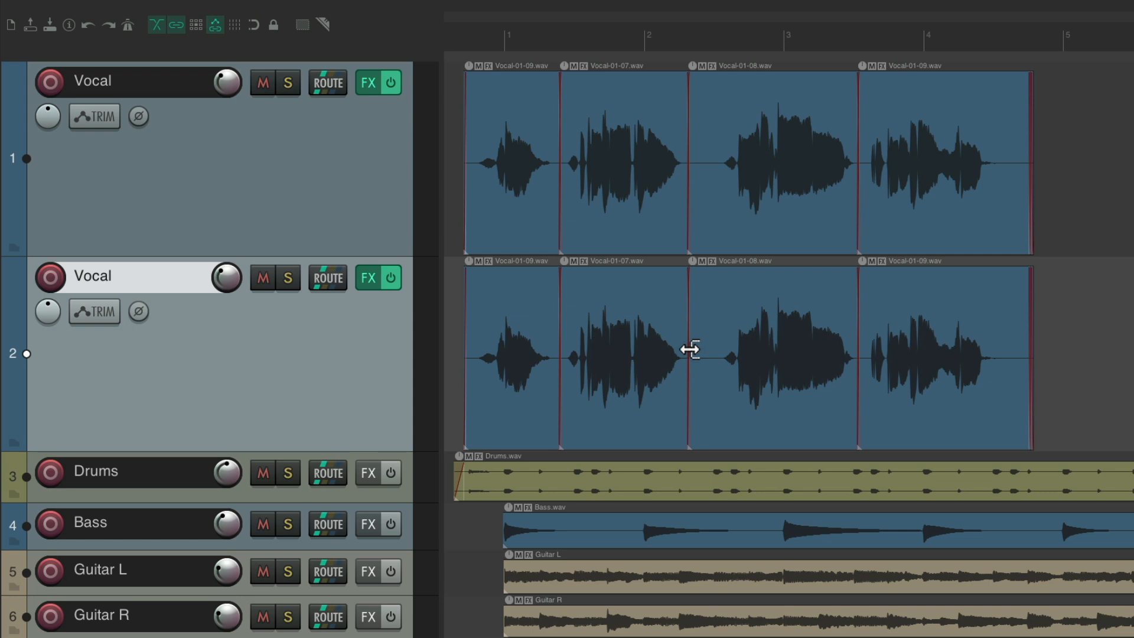
Step: Delete the duplicated Vocal track's media items and then remove the duplicate track itself
double_click(355, 342)
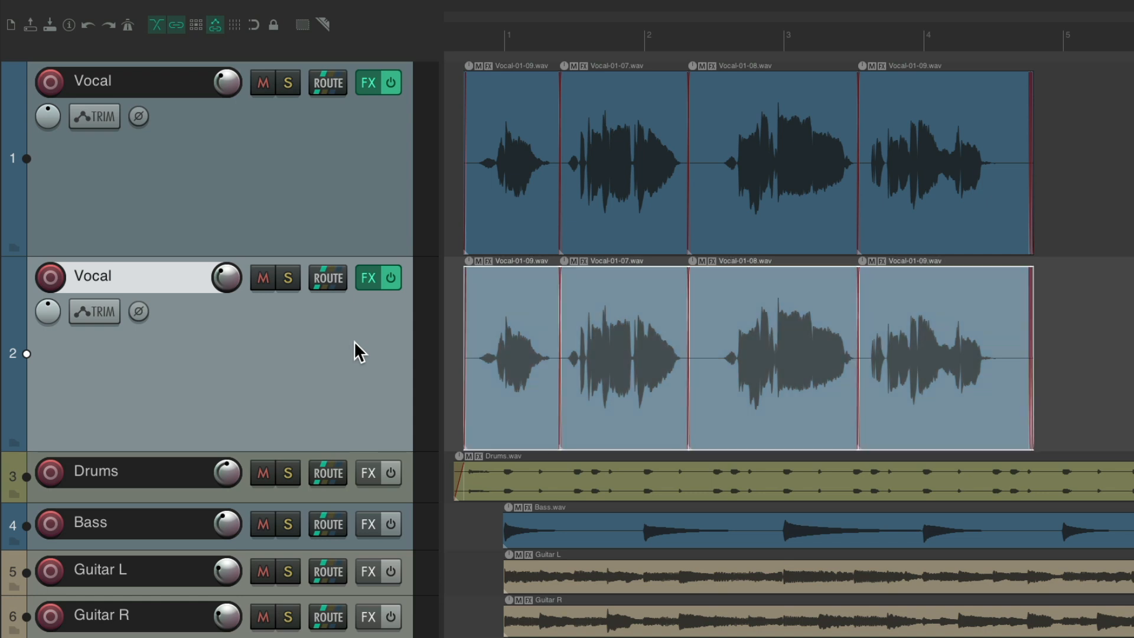
key(Delete)
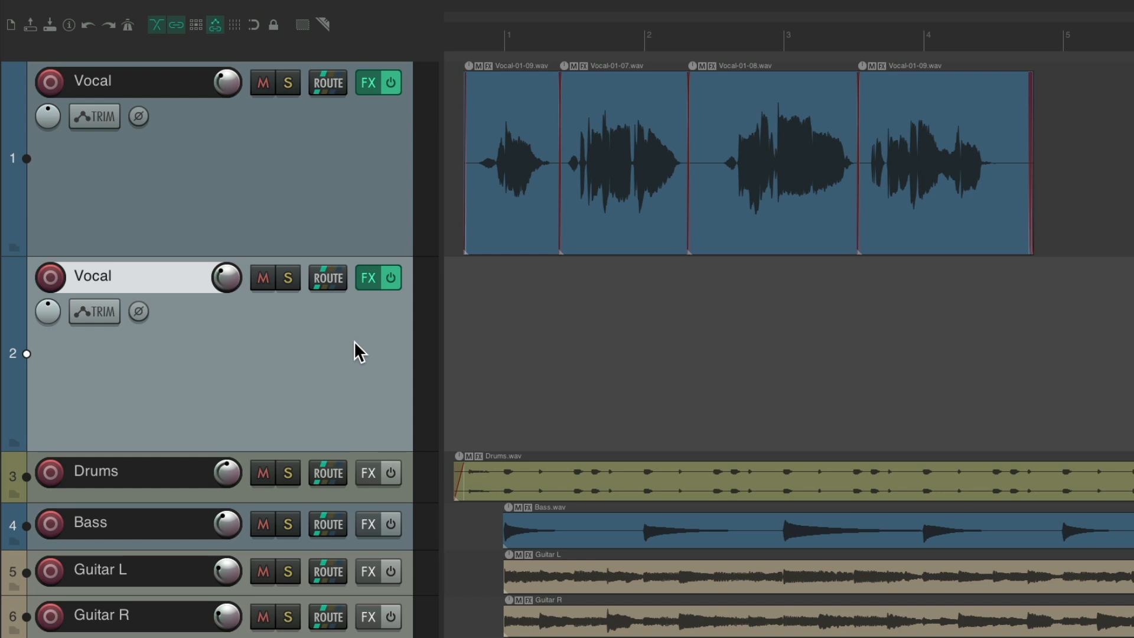
key(Delete)
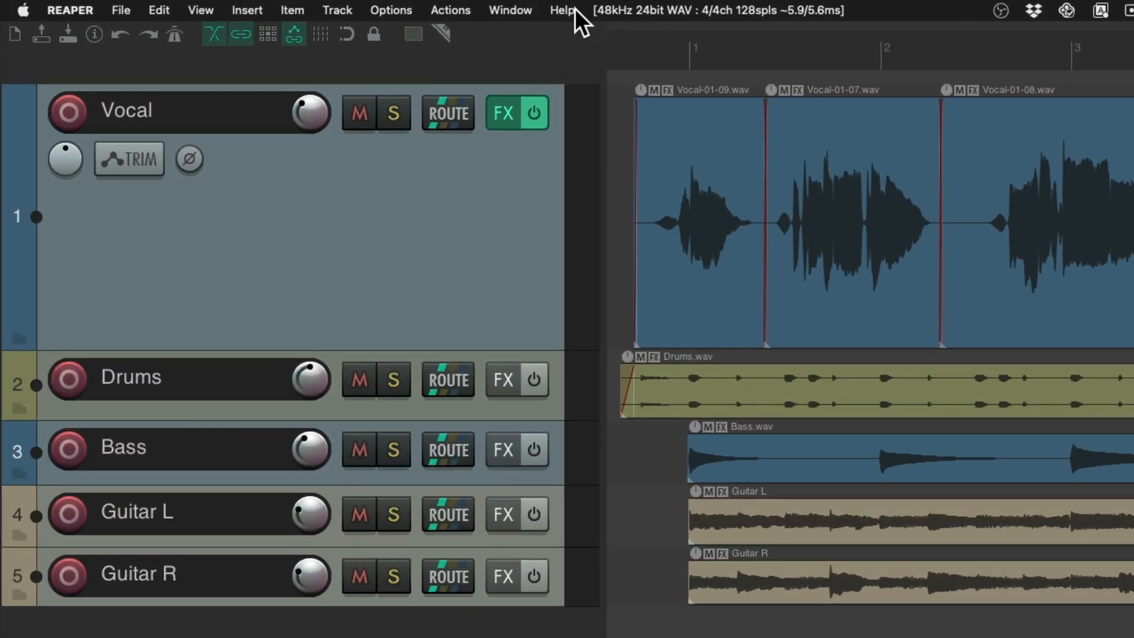
Step: Create a new custom action starting from Track: Duplicate tracks and name it Duplicate tracks (no media)
click(454, 7)
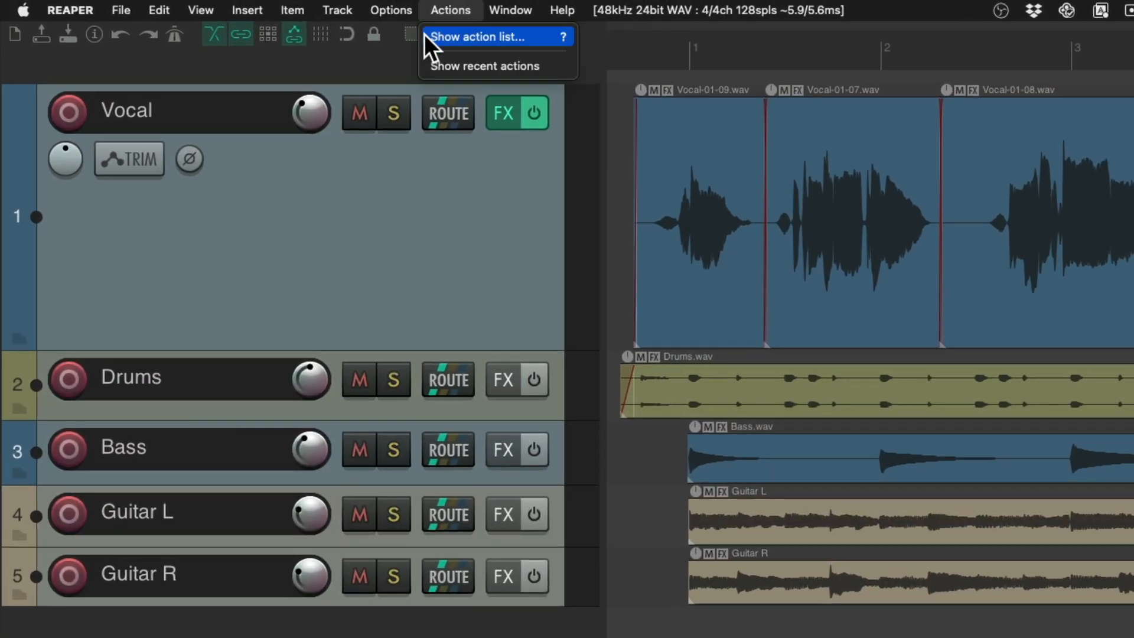
click(425, 36)
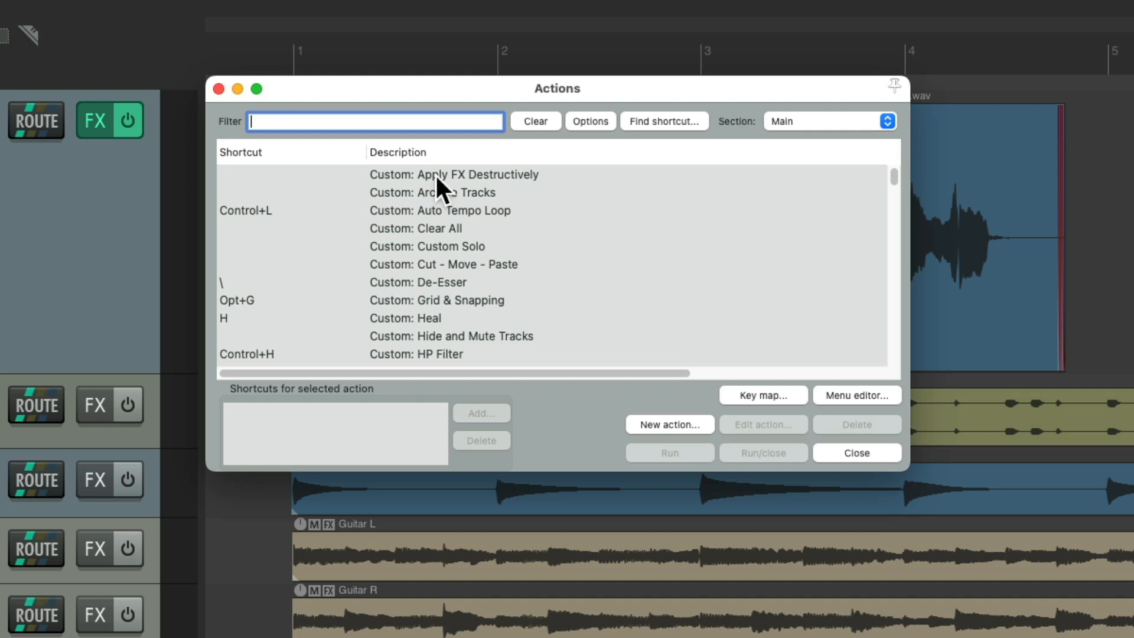
text(duplicate tracks)
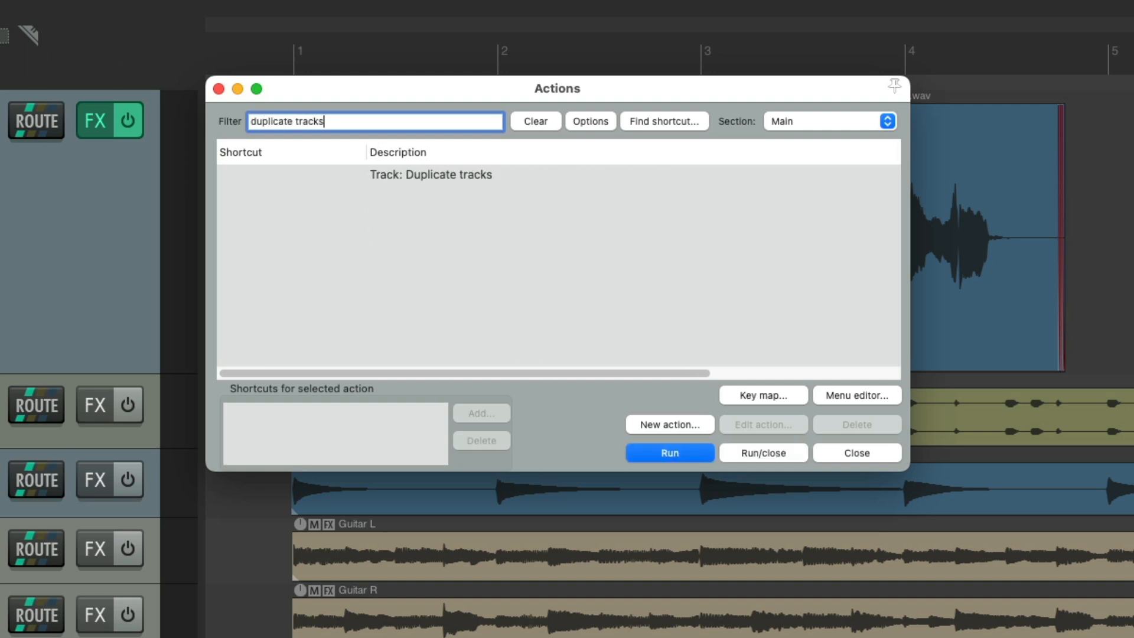
click(511, 171)
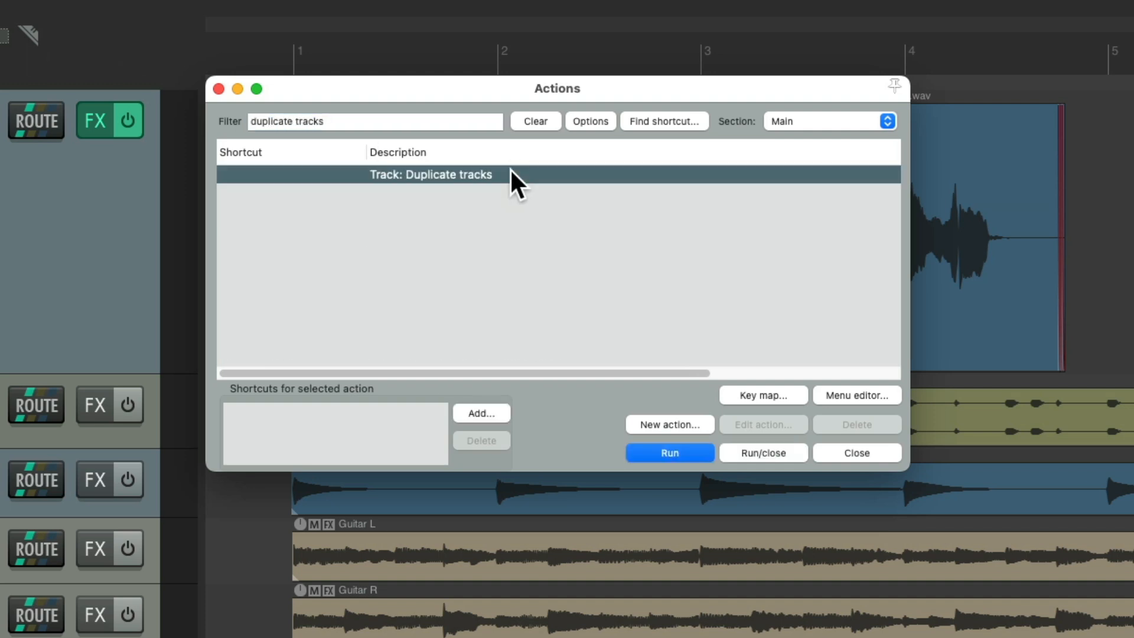
click(683, 425)
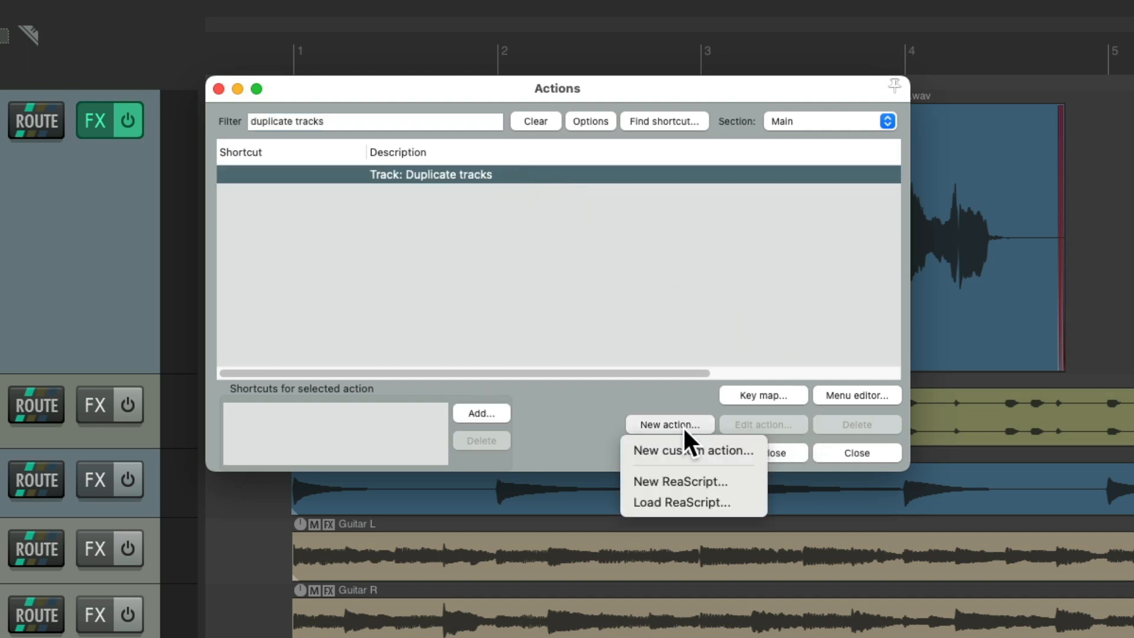
click(718, 452)
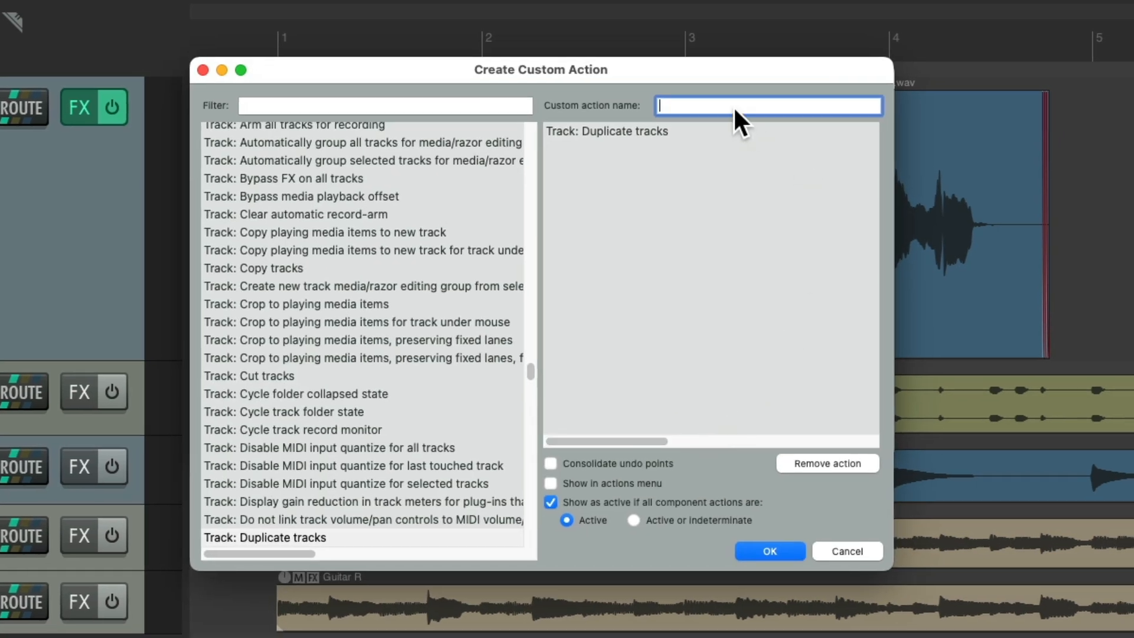
text(Duplicate tracks (no media))
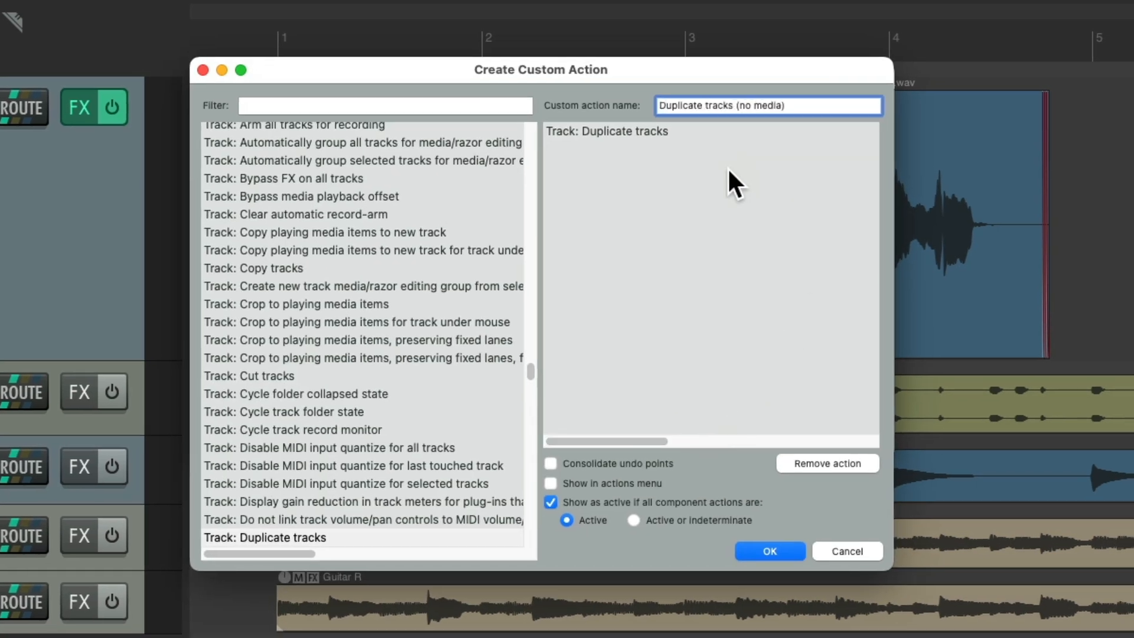
Step: Add the Item: Select all items in track action to the custom action
click(435, 107)
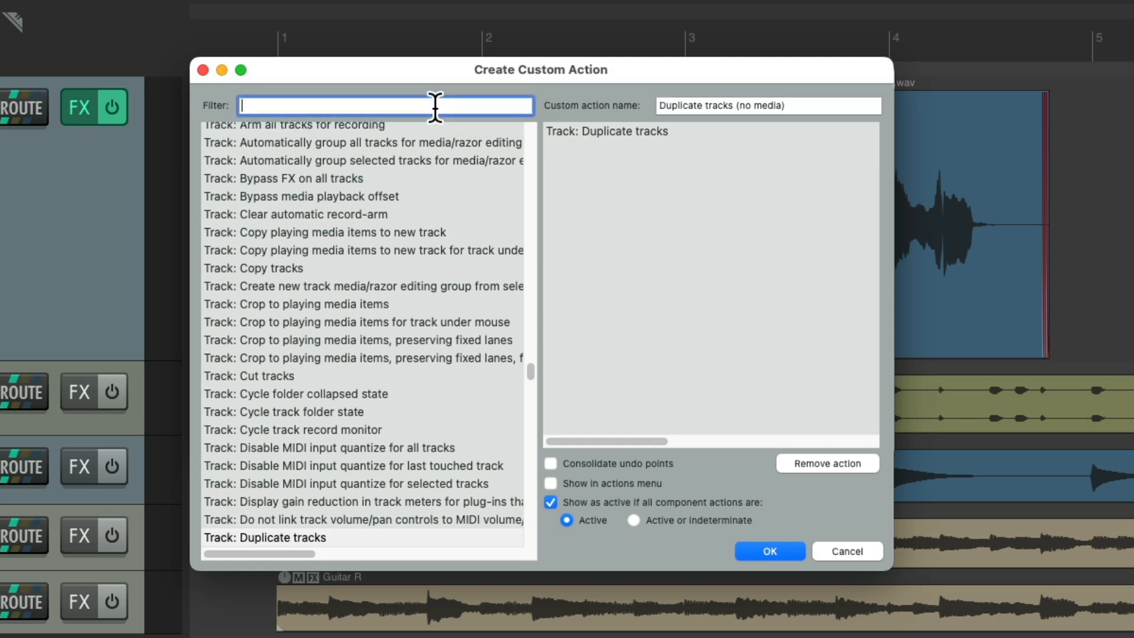
text(select all items)
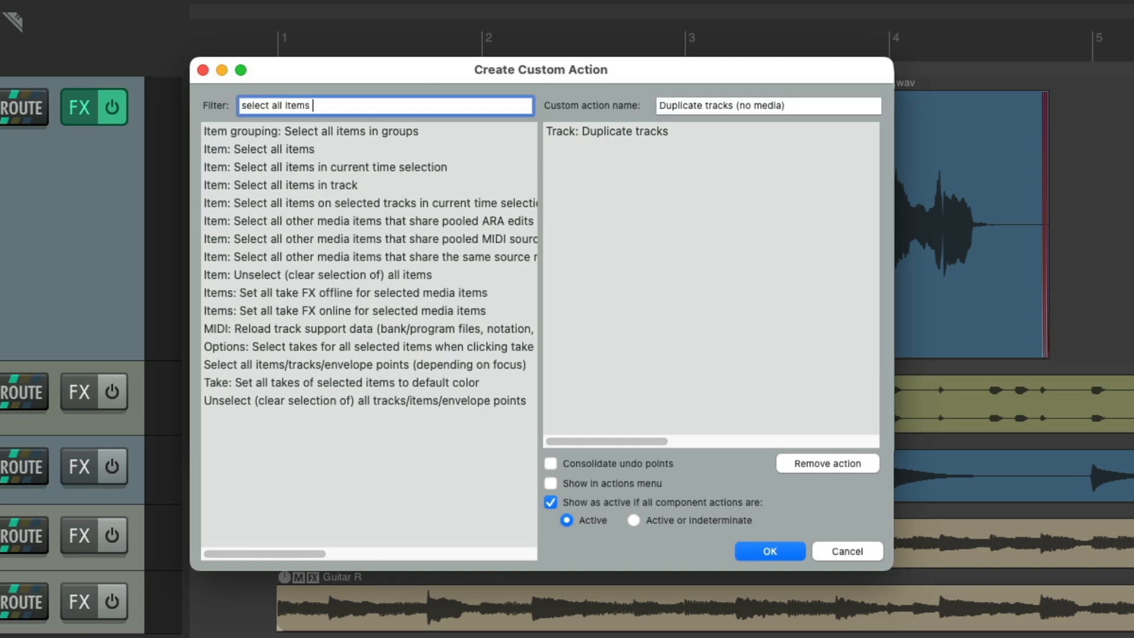
click(385, 187)
drag(350, 182, 612, 185)
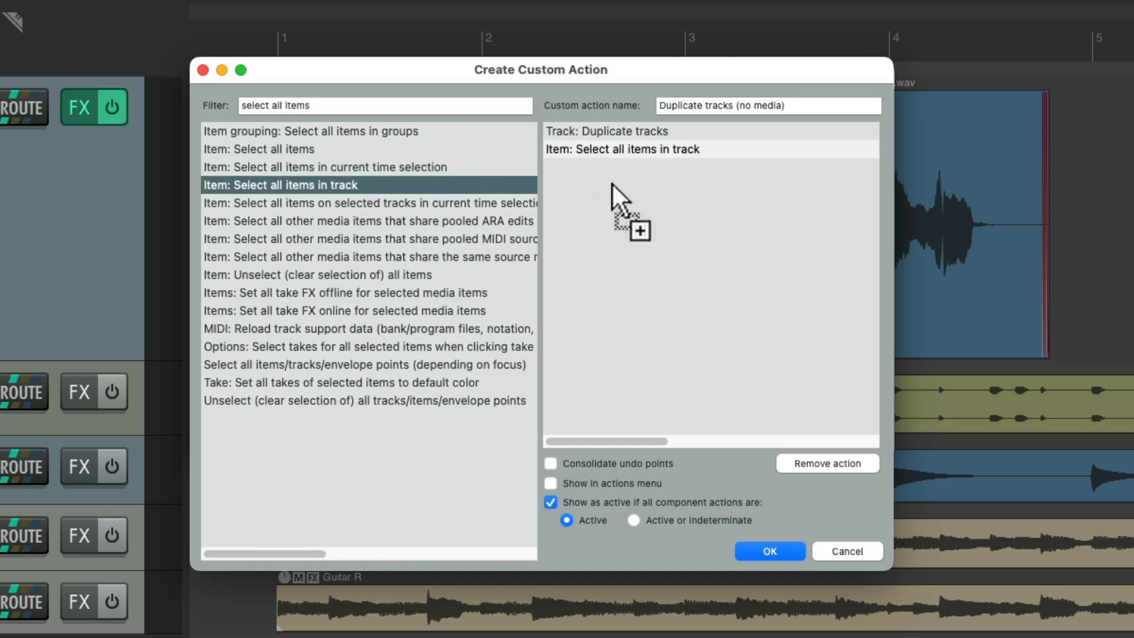
Step: Add the Item: Remove items action after it and save the custom action
click(326, 105)
text(remove items)
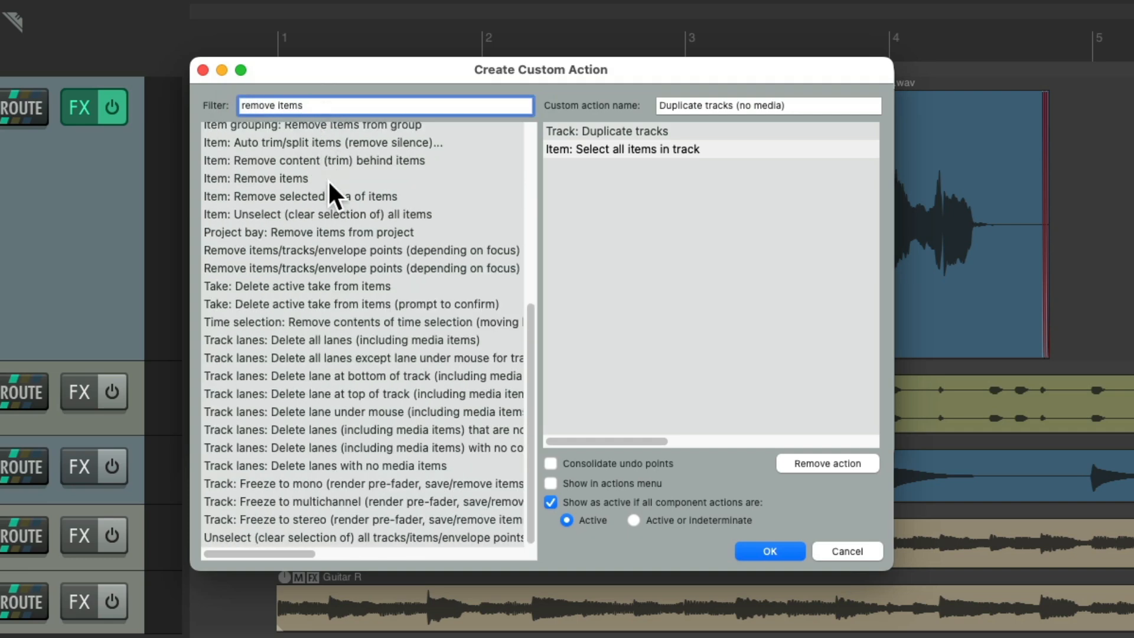
click(299, 177)
drag(295, 176, 663, 218)
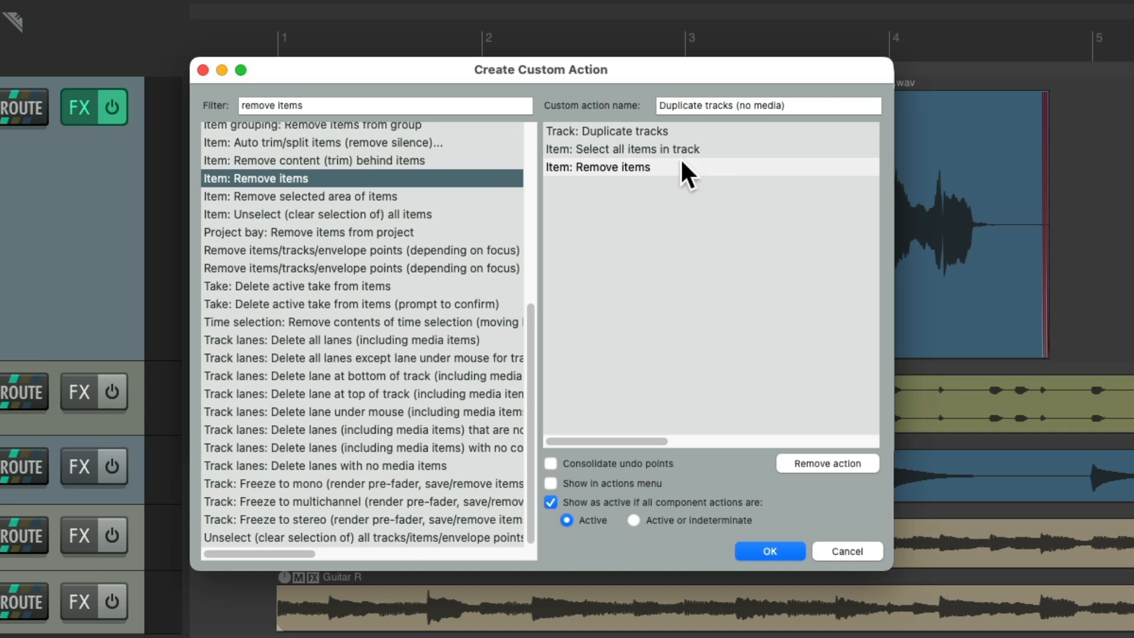
click(762, 548)
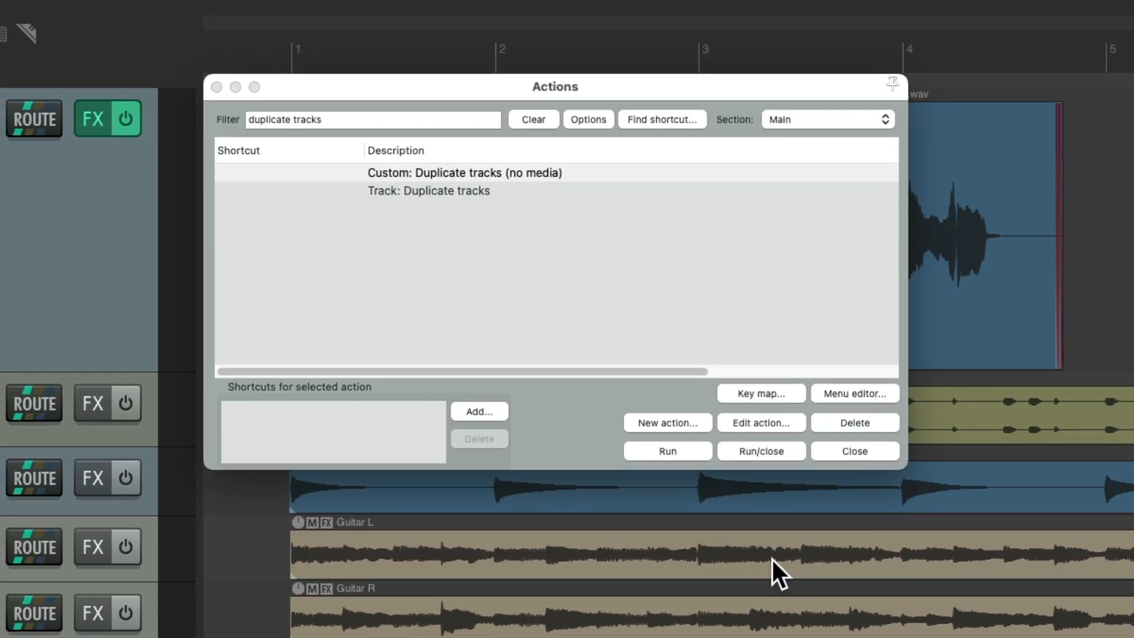
Step: Open the Customize menus/toolbars editor and switch to the Track control panel context menu
click(492, 176)
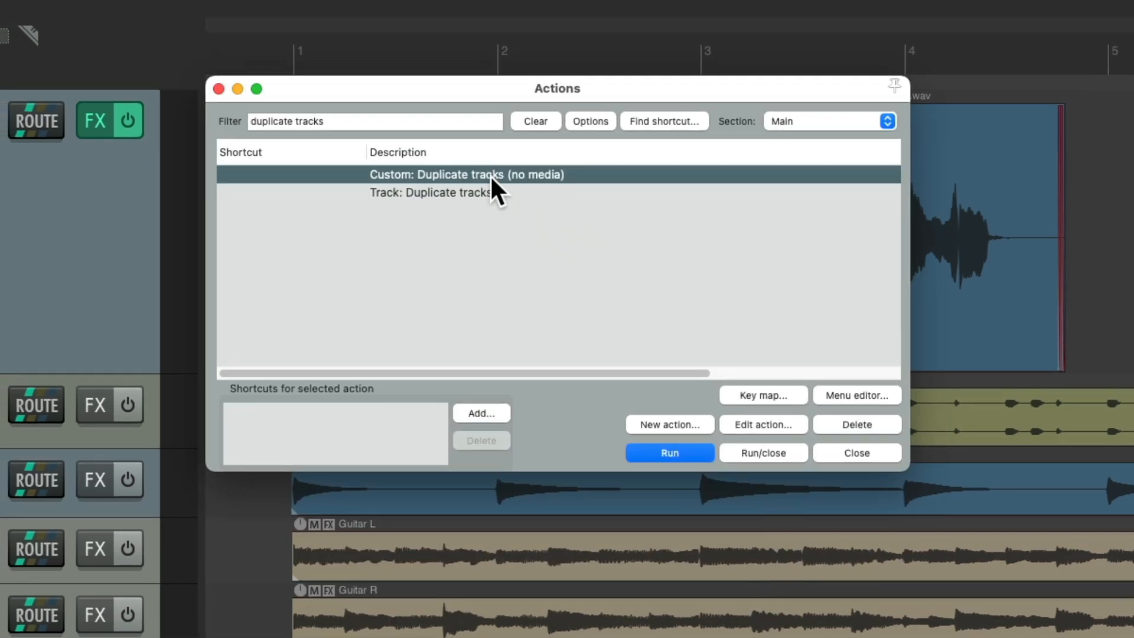
click(426, 121)
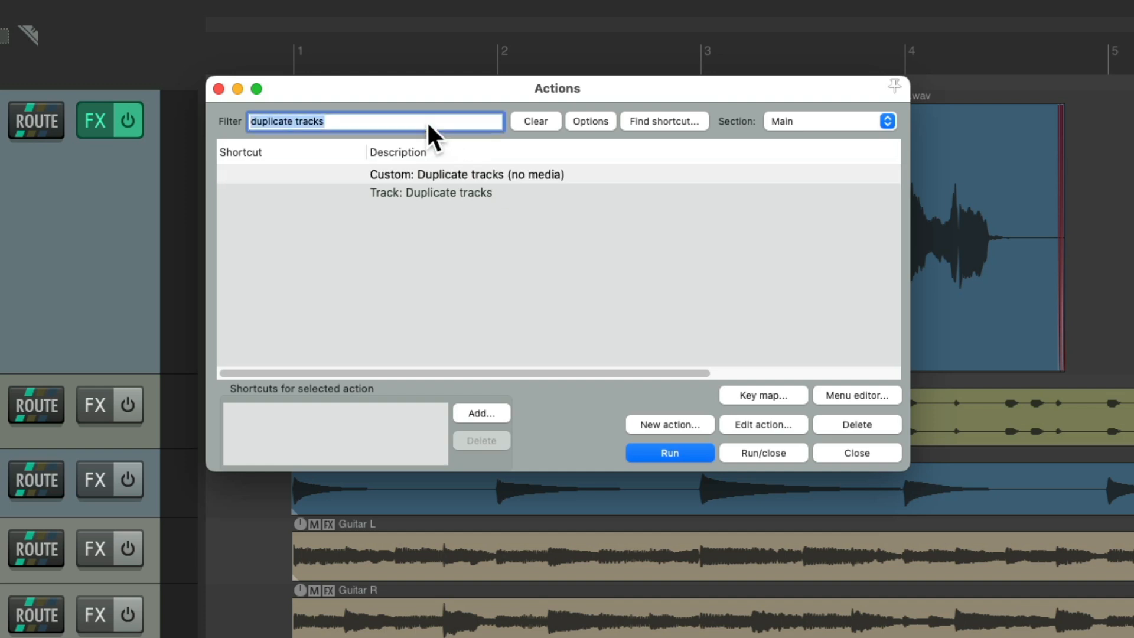
text(customize)
click(443, 174)
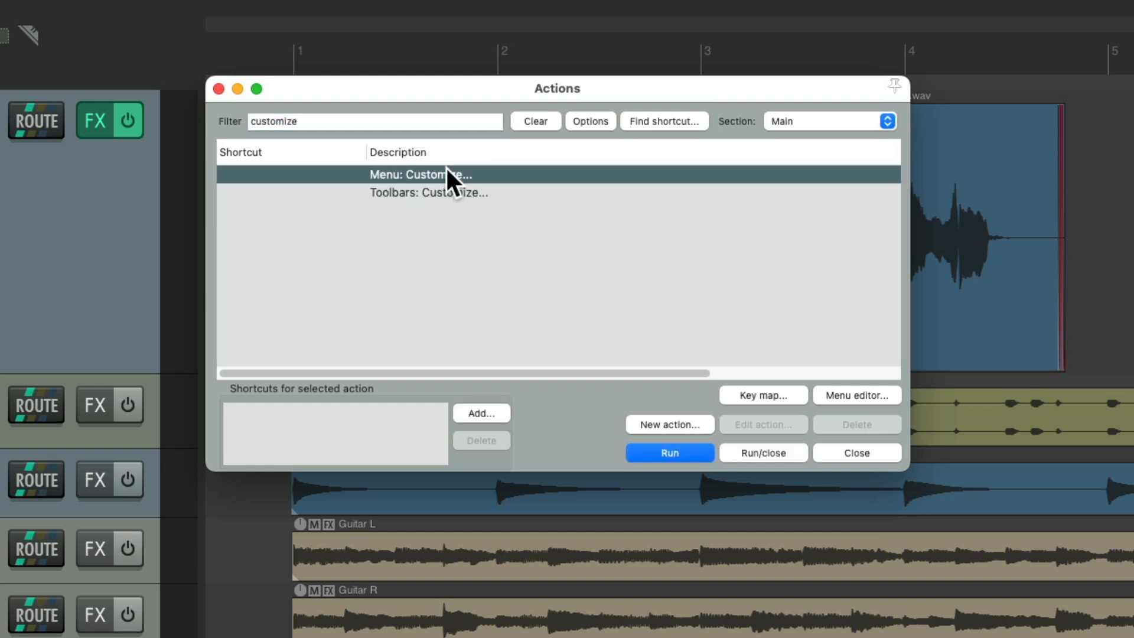
double_click(438, 173)
click(372, 98)
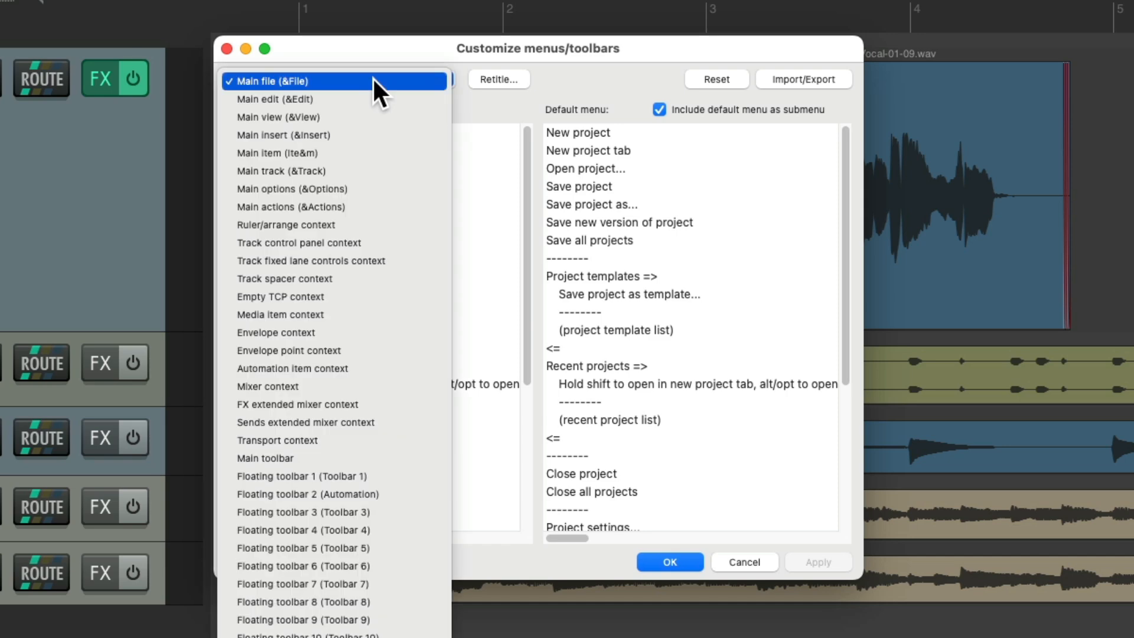
click(383, 242)
Step: Insert the Custom: Duplicate tracks (no media) action above Duplicate tracks in the track context menu
scroll(411, 331, down, 5)
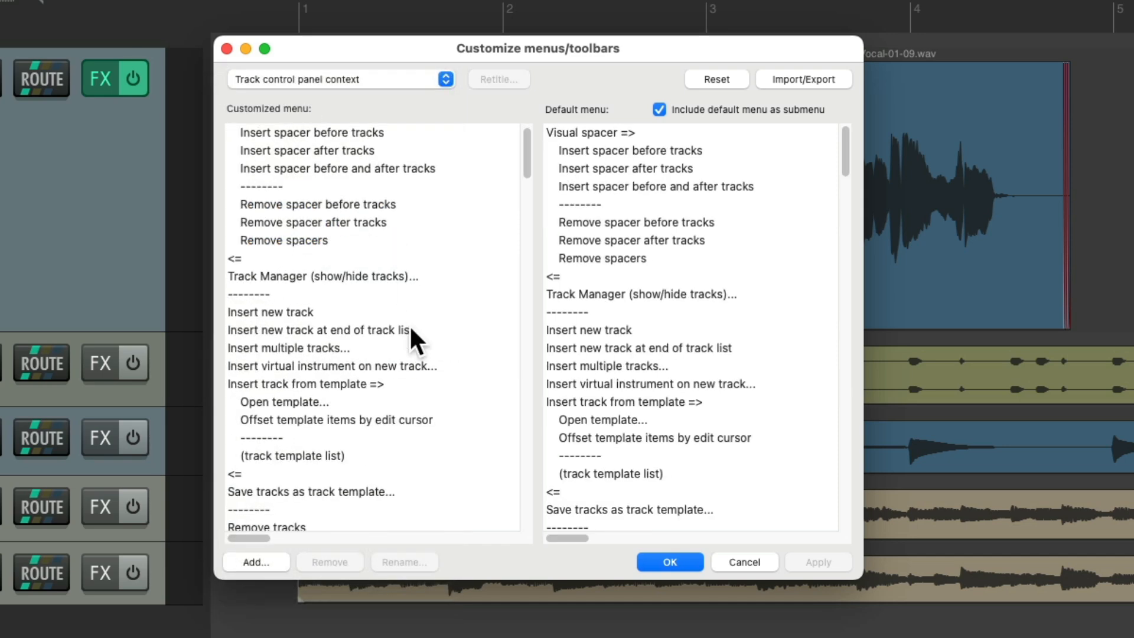
scroll(409, 324, down, 5)
click(319, 301)
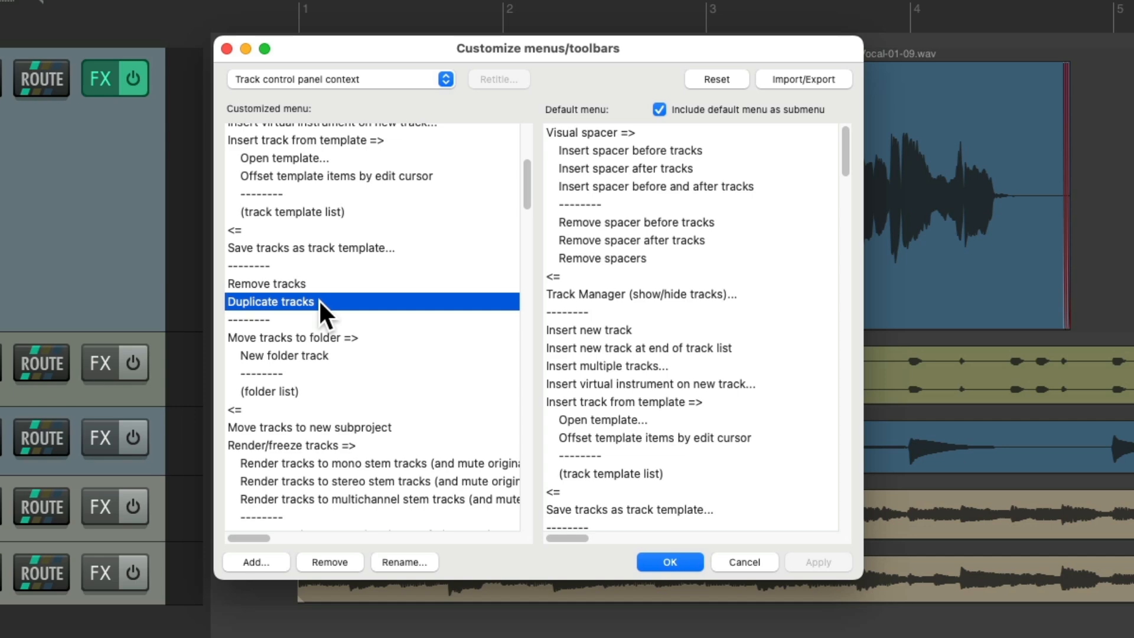
click(278, 560)
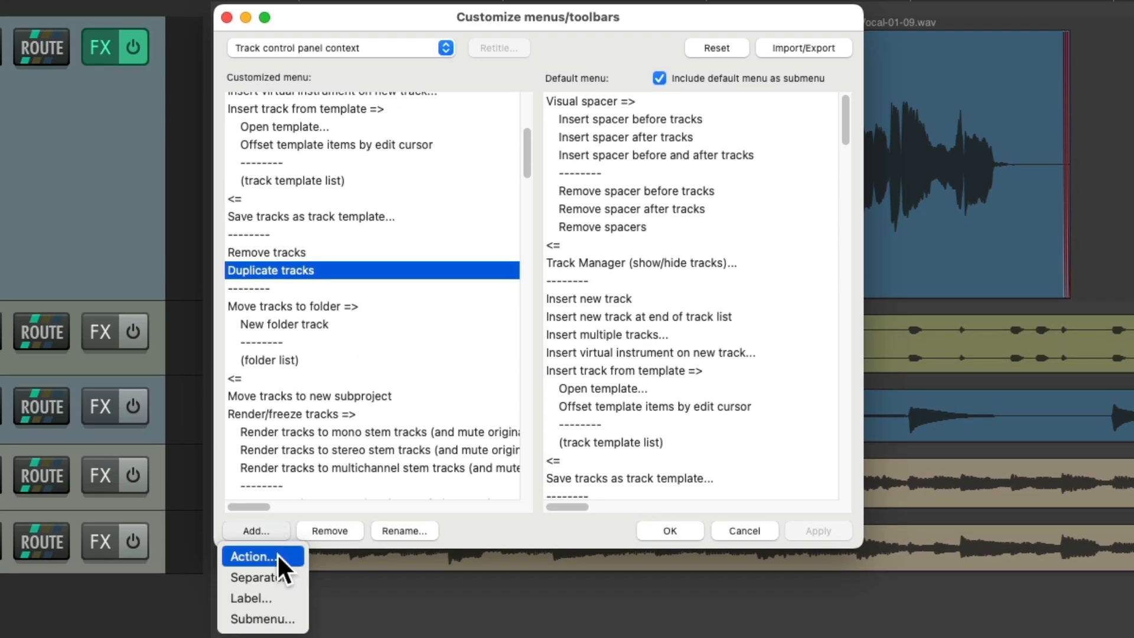
click(278, 585)
text(duplicate)
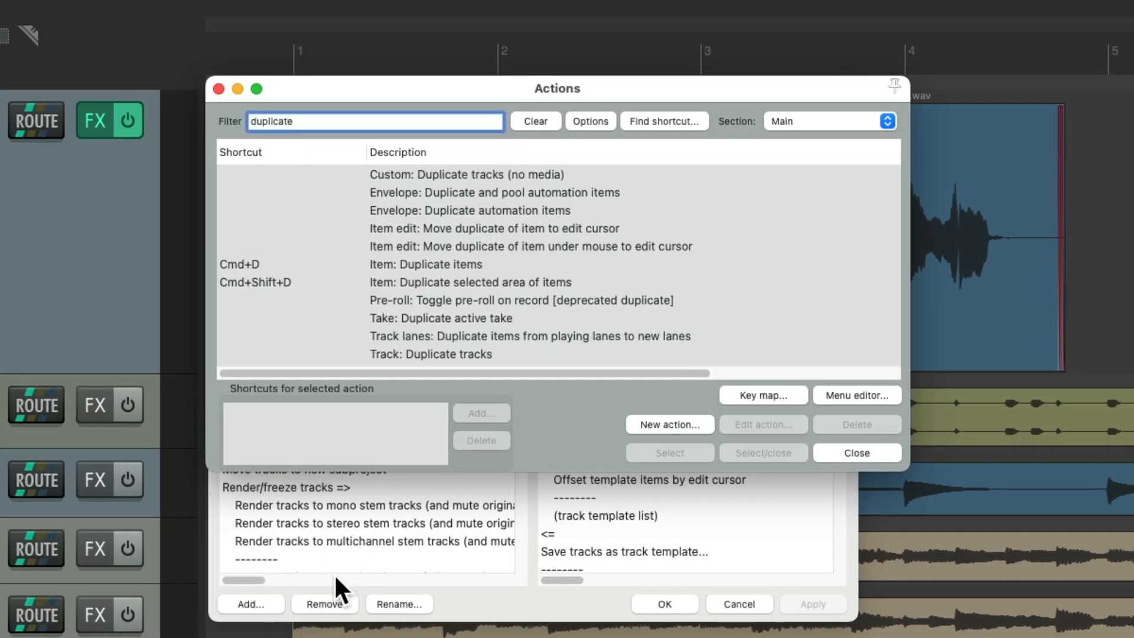
click(552, 174)
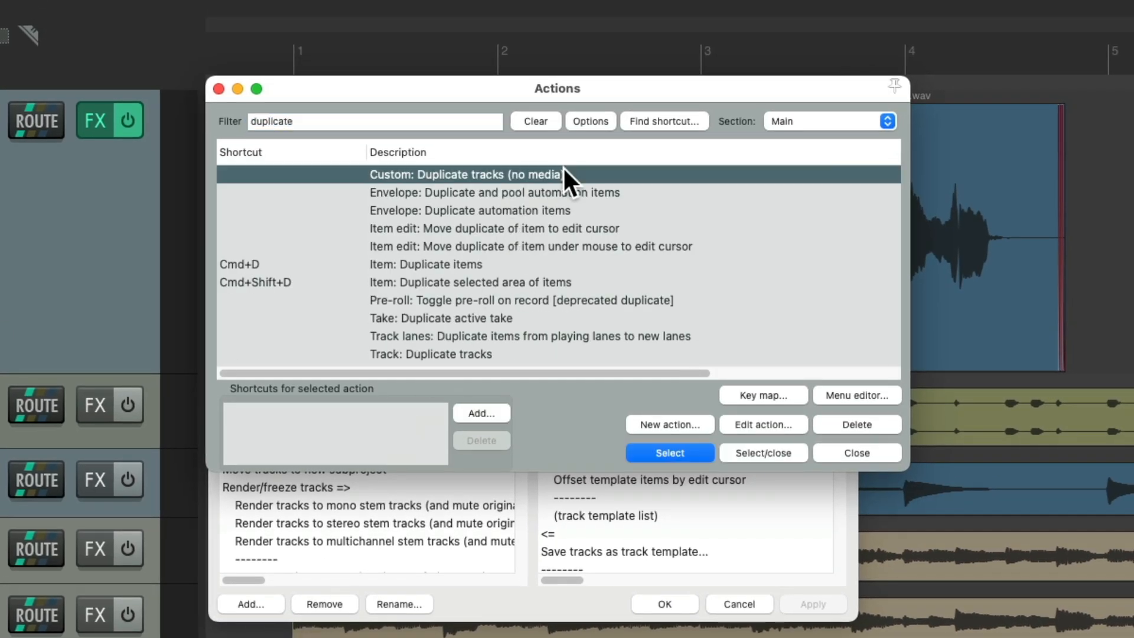
double_click(516, 174)
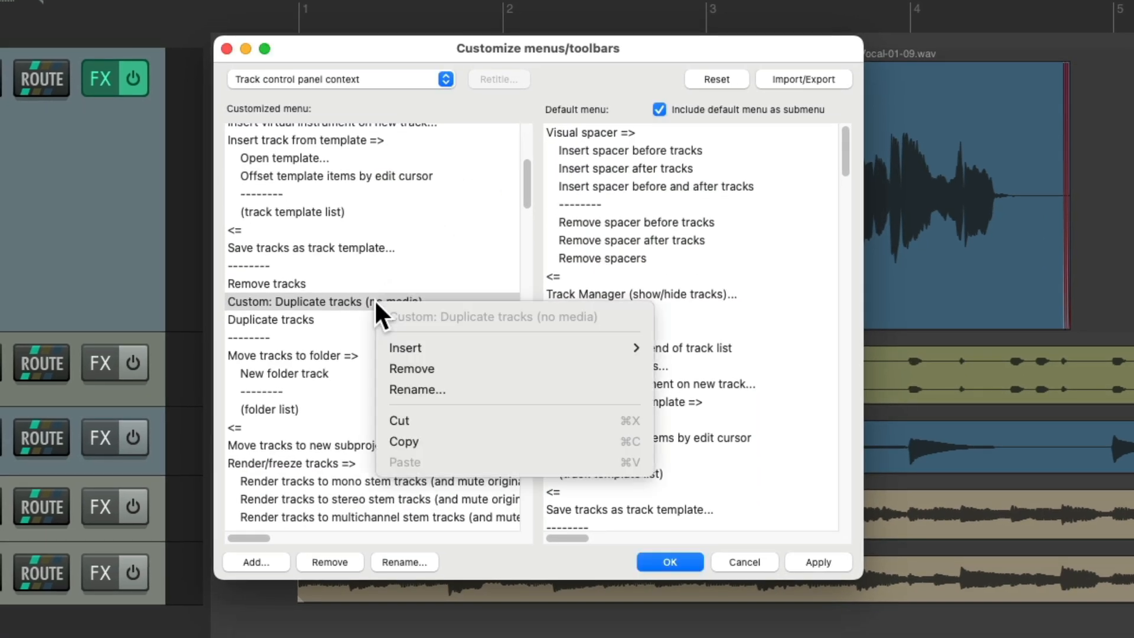
Step: Rename the new menu item to Duplicate tracks (no media), removing the Custom: prefix
right_click(374, 317)
click(412, 390)
key(Left)
key(Right)
key(Right)
key(Right)
key(Right)
key(Right)
key(Right)
key(Right)
key(Right)
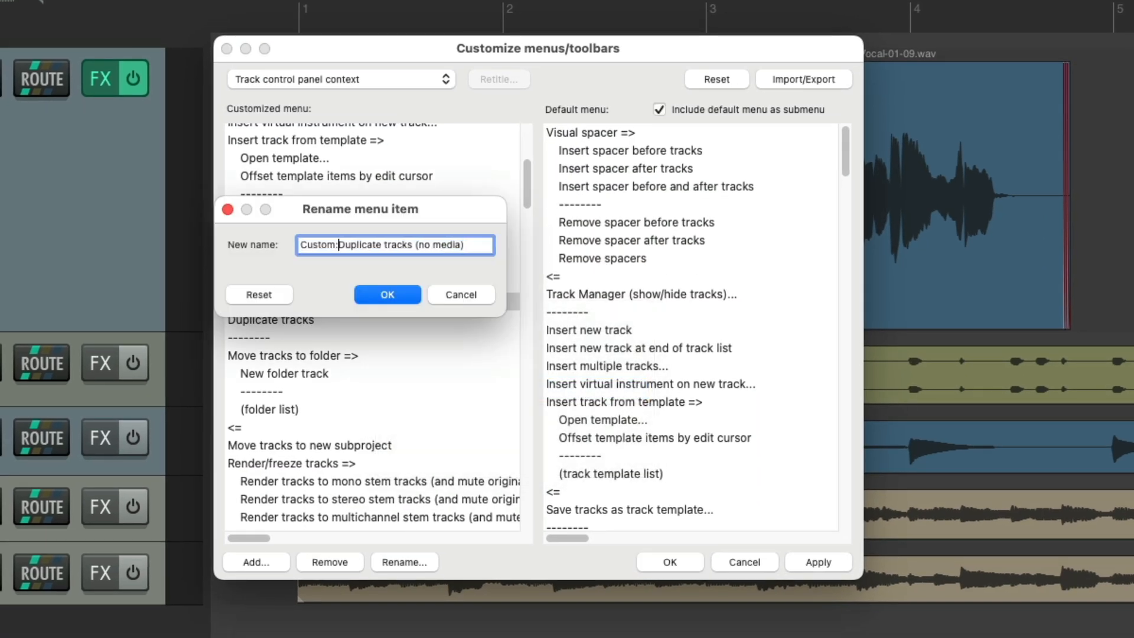
key(BackSpace)
key(BackSpace)
key(BackSpace)
key(BackSpace)
key(BackSpace)
key(BackSpace)
key(BackSpace)
key(BackSpace)
key(Return)
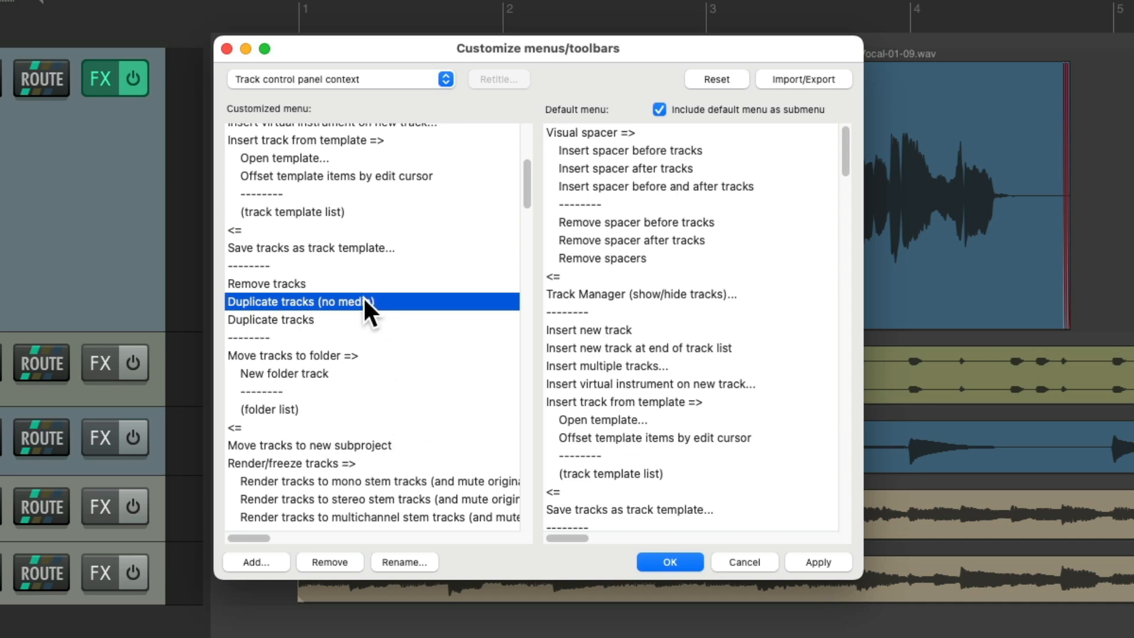
mouse_move(362, 297)
mouse_down()
mouse_move(366, 313)
mouse_move(366, 299)
mouse_up()
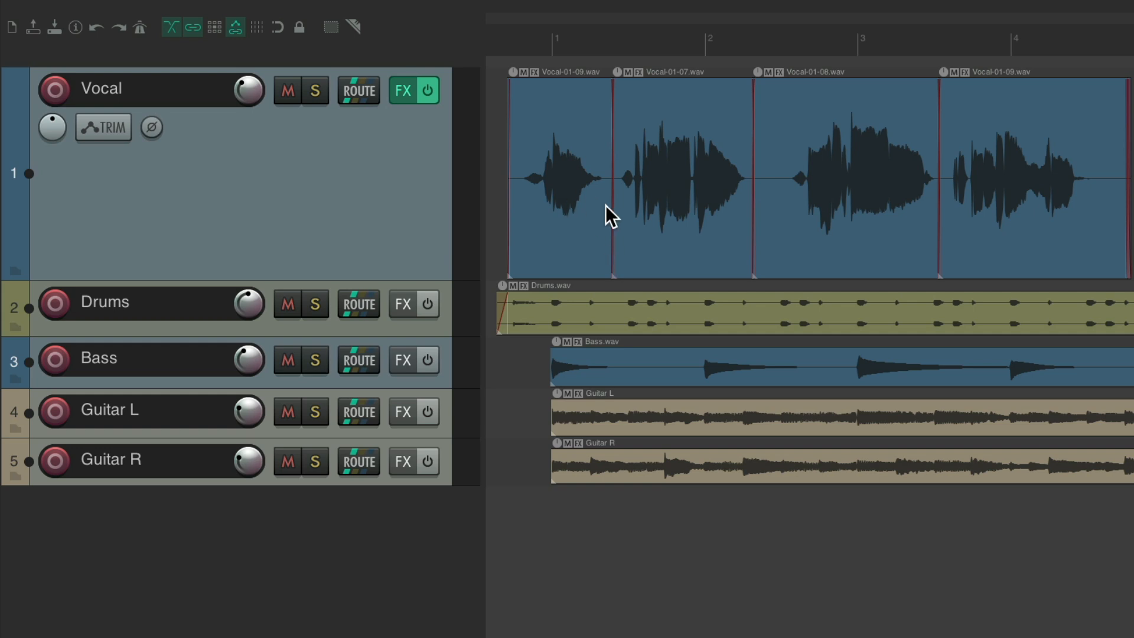
Step: Run Duplicate tracks (no media) from the Vocal track's context menu
right_click(399, 177)
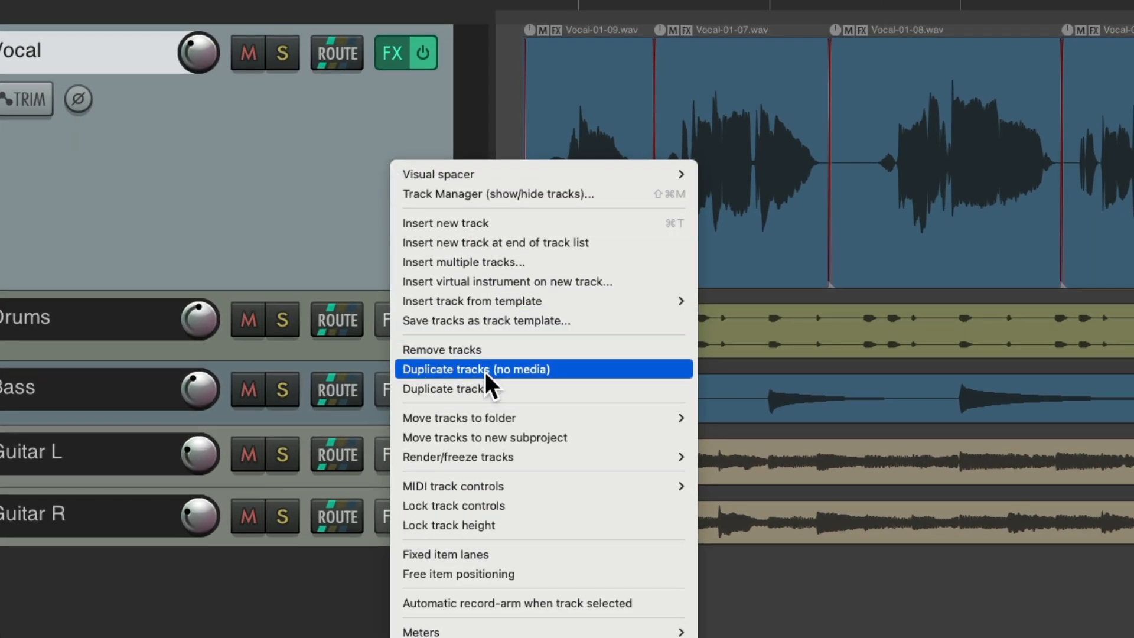
click(584, 366)
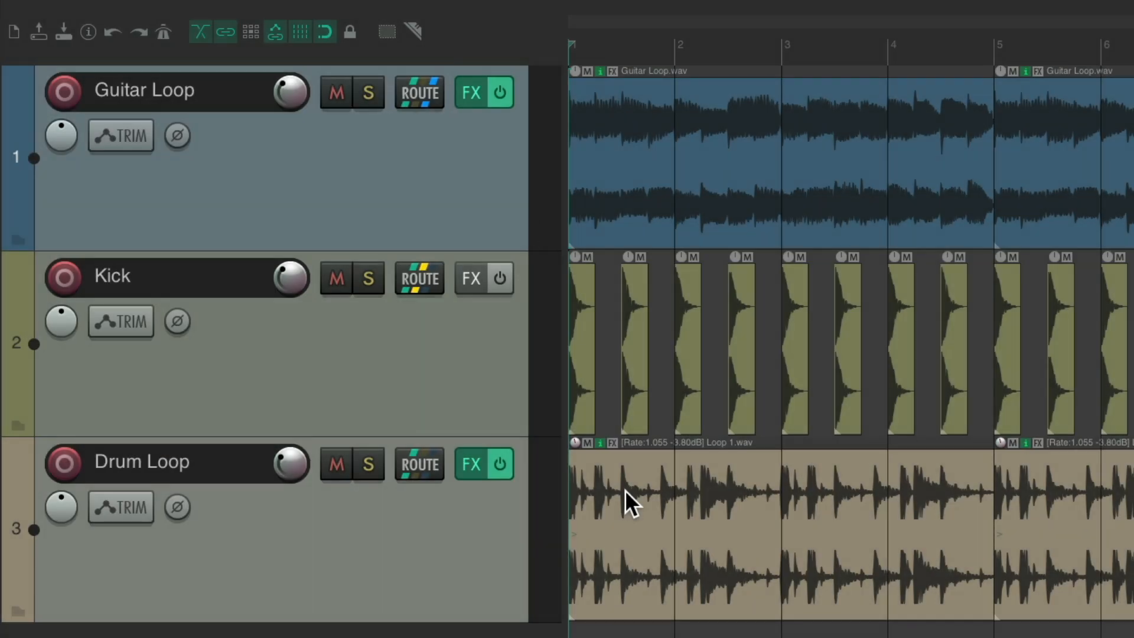
Step: Switch Guitar Loop's automation mode to Write, then back to Trim/Read
click(101, 136)
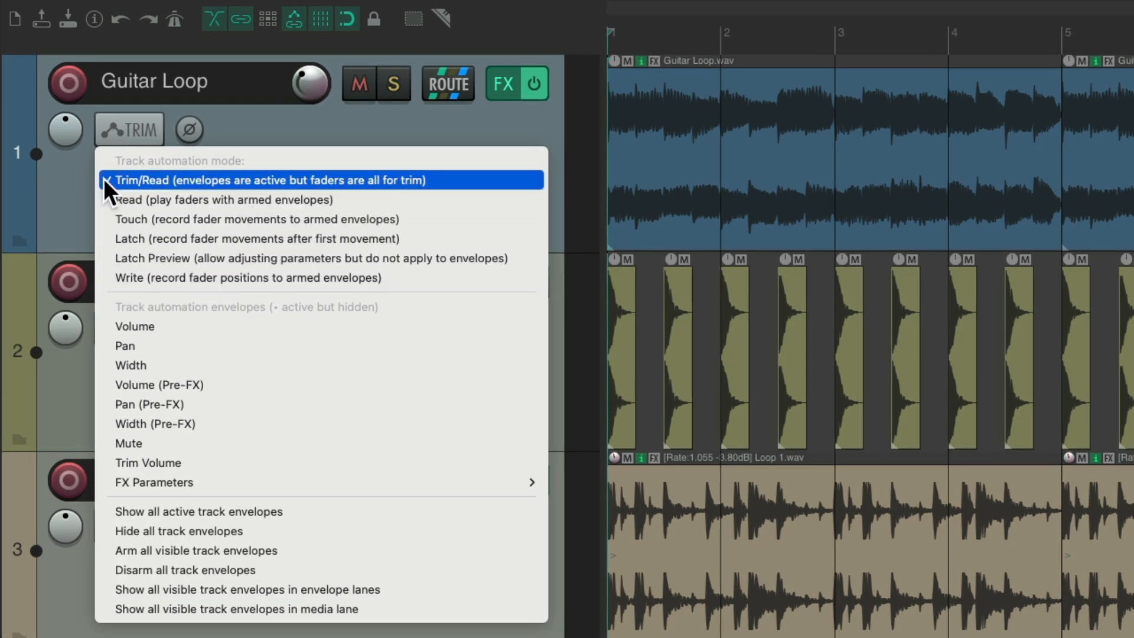
click(108, 278)
click(110, 139)
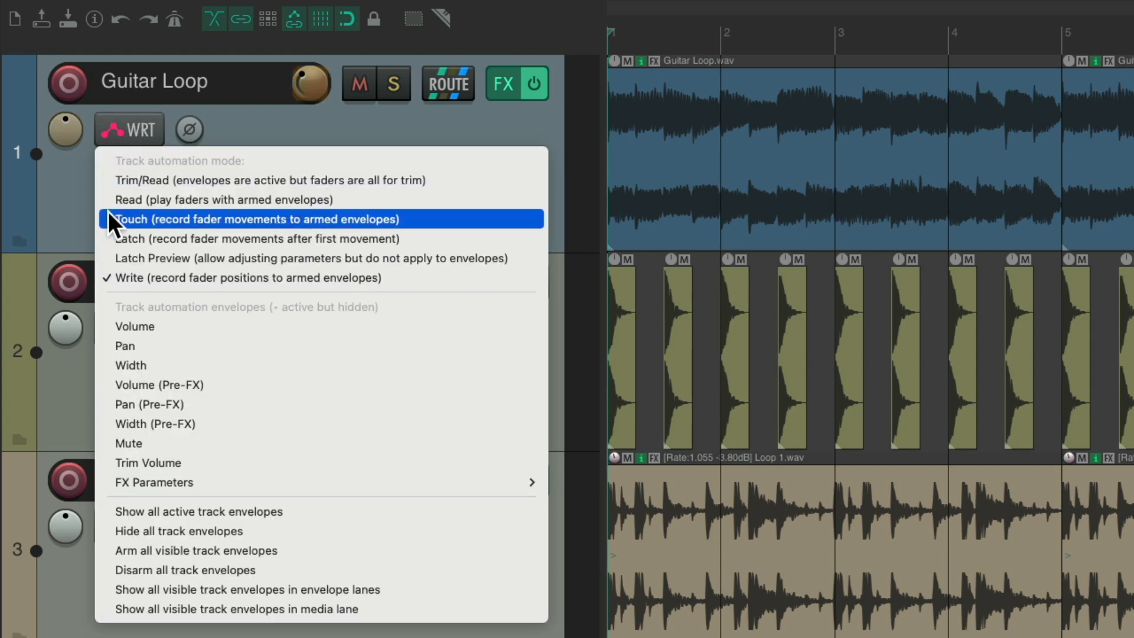
click(143, 161)
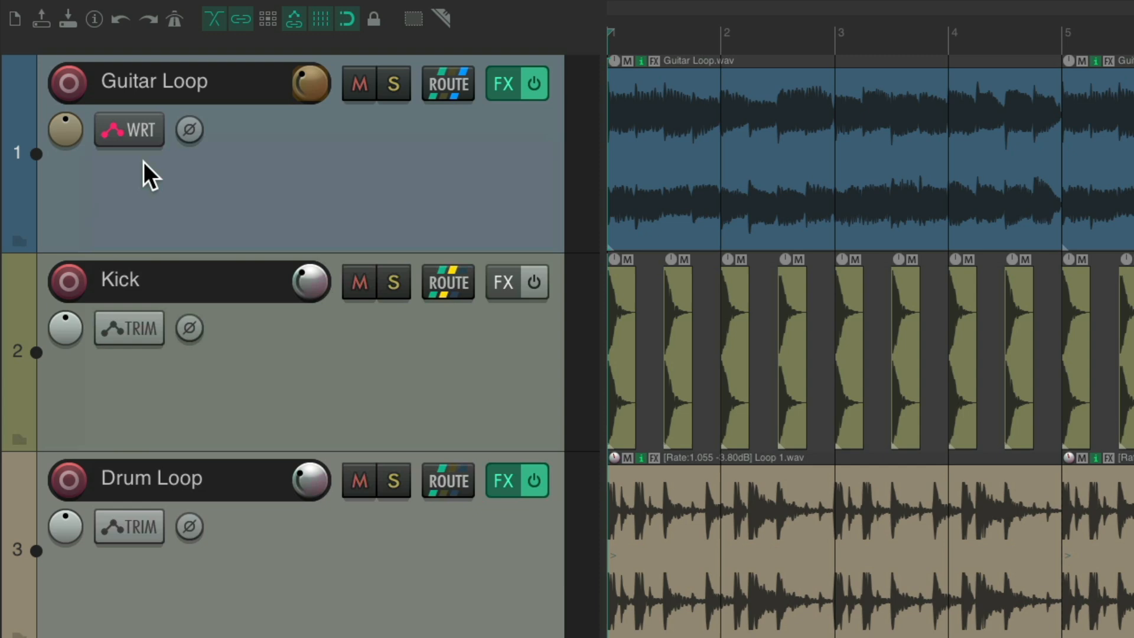
click(109, 139)
click(109, 175)
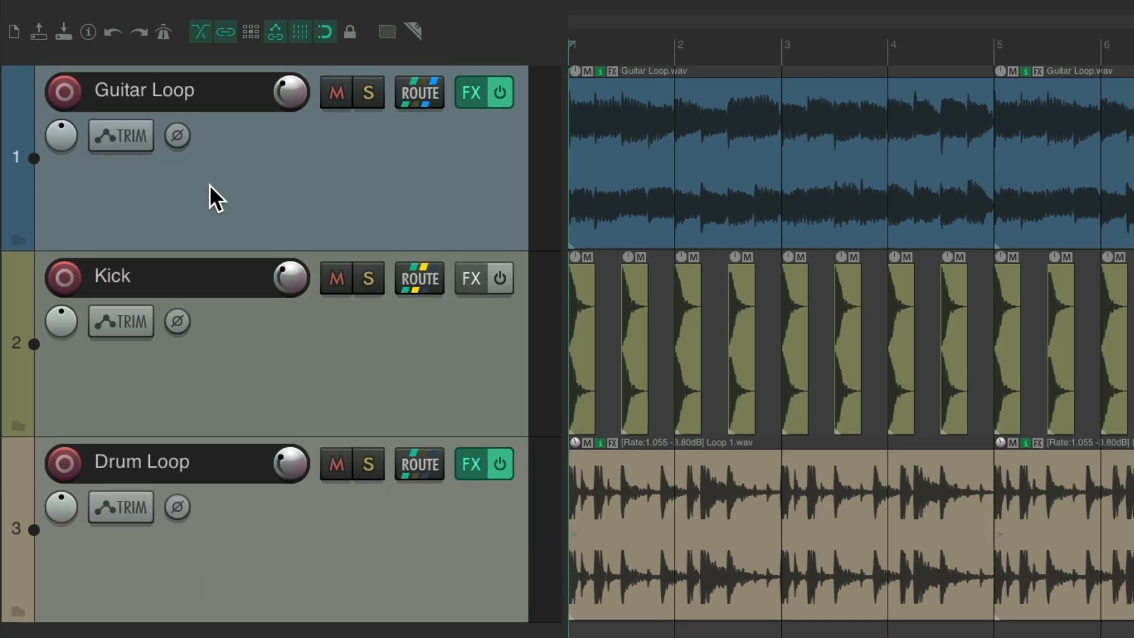
Step: Select all three tracks, set their automation mode to Touch, then back to Trim/Read
click(307, 183)
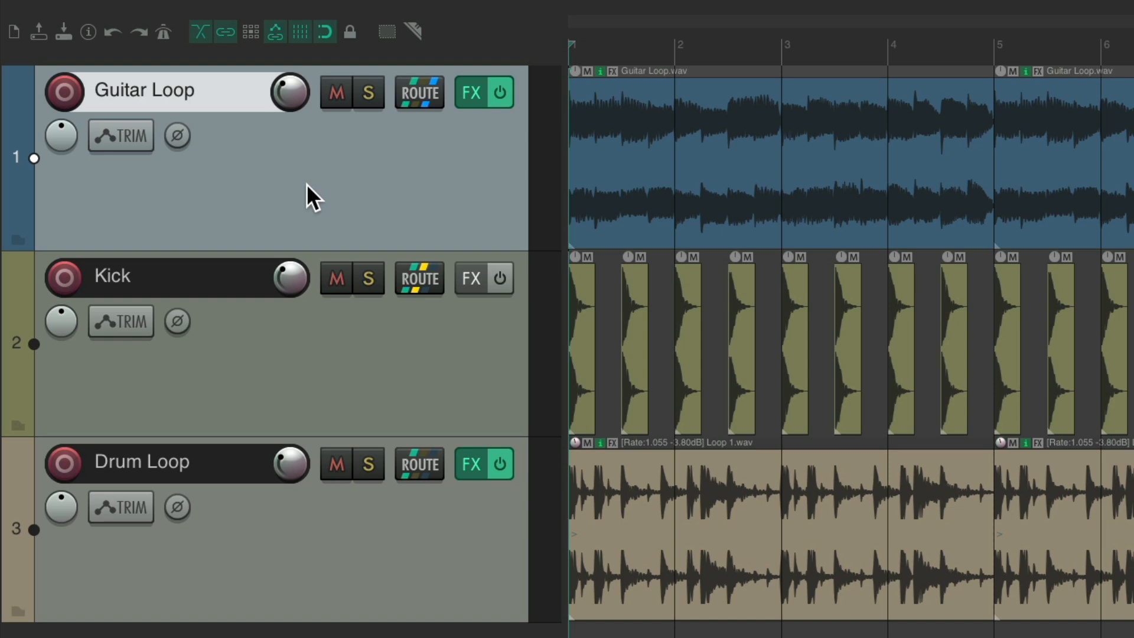
shift+click(383, 516)
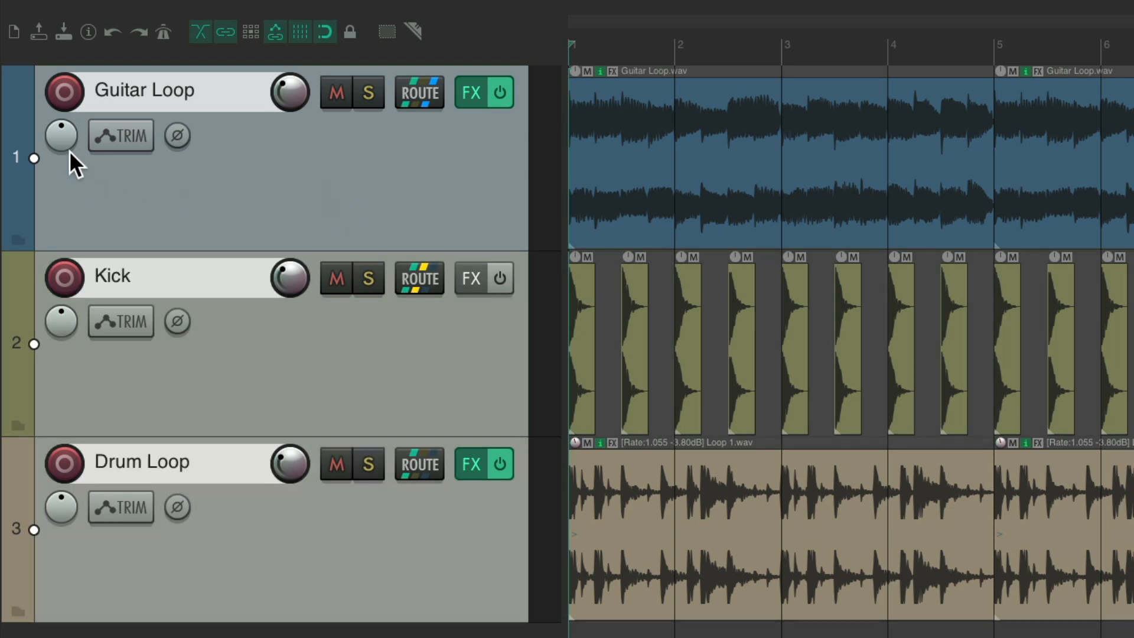
click(112, 139)
click(102, 219)
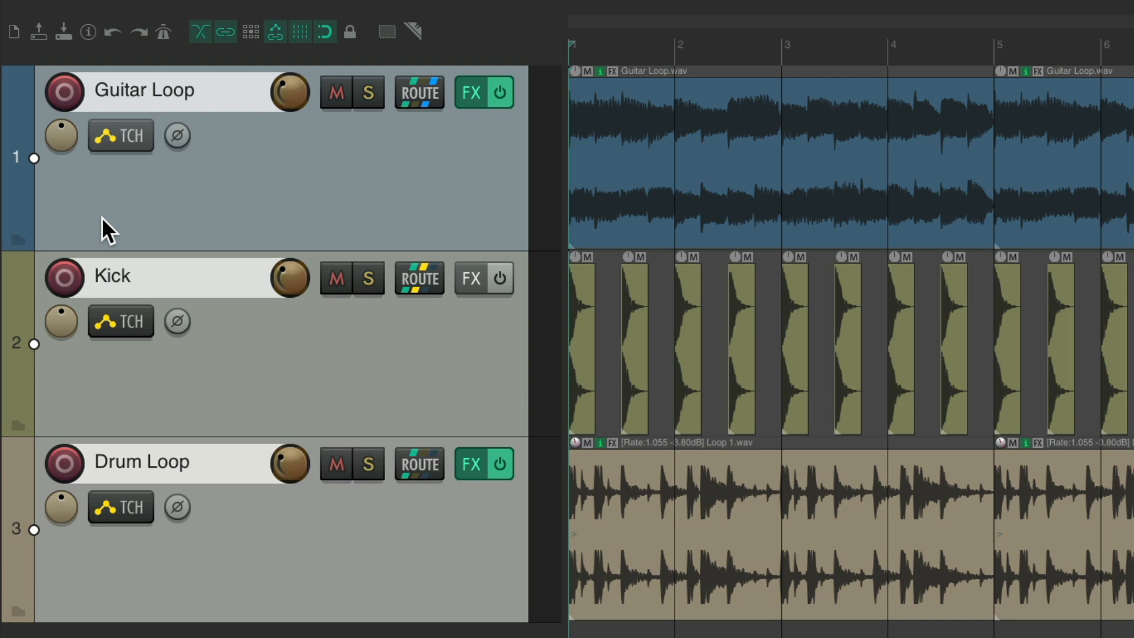
click(101, 135)
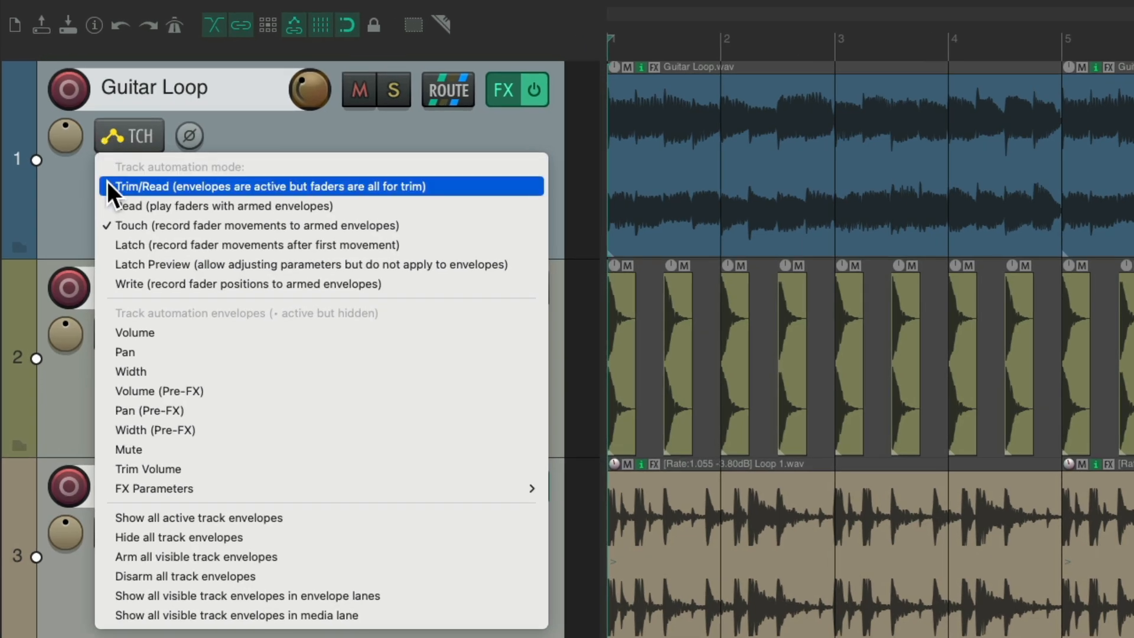
click(107, 183)
key(Escape)
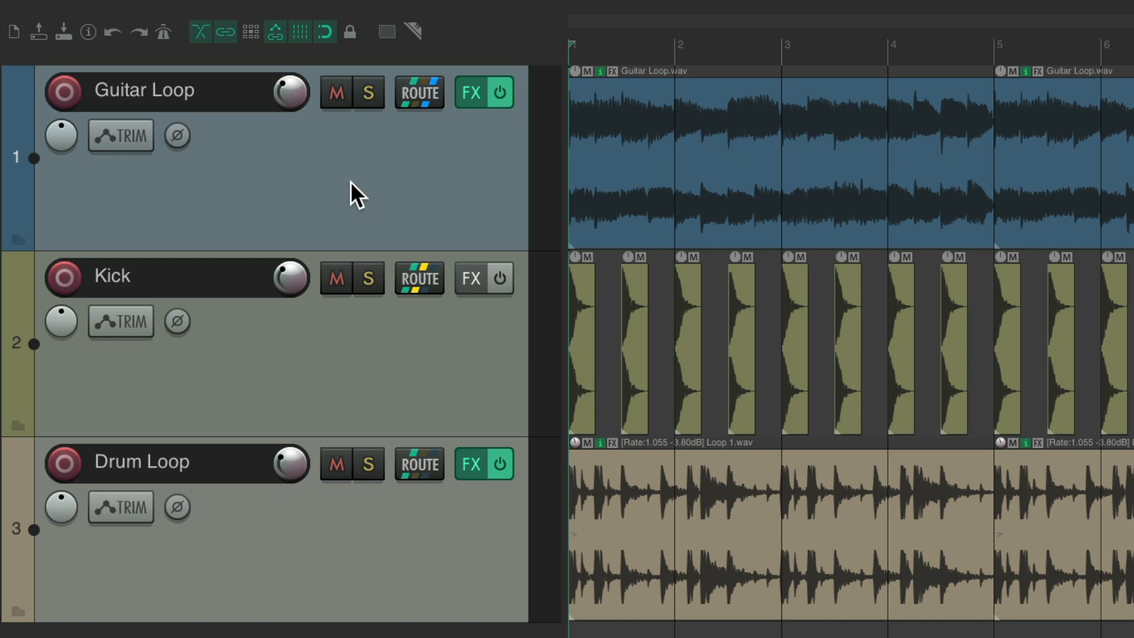
Step: Open the Mixer and set the Guitar Loop strip's automation mode to Touch, then to Write
key(super+m)
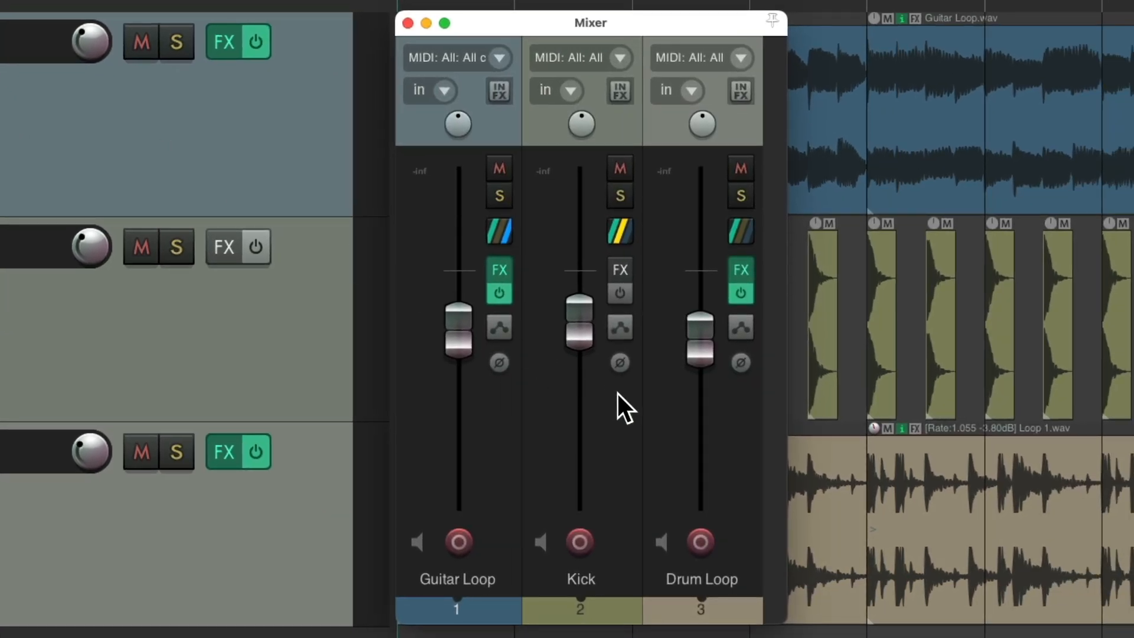
click(499, 328)
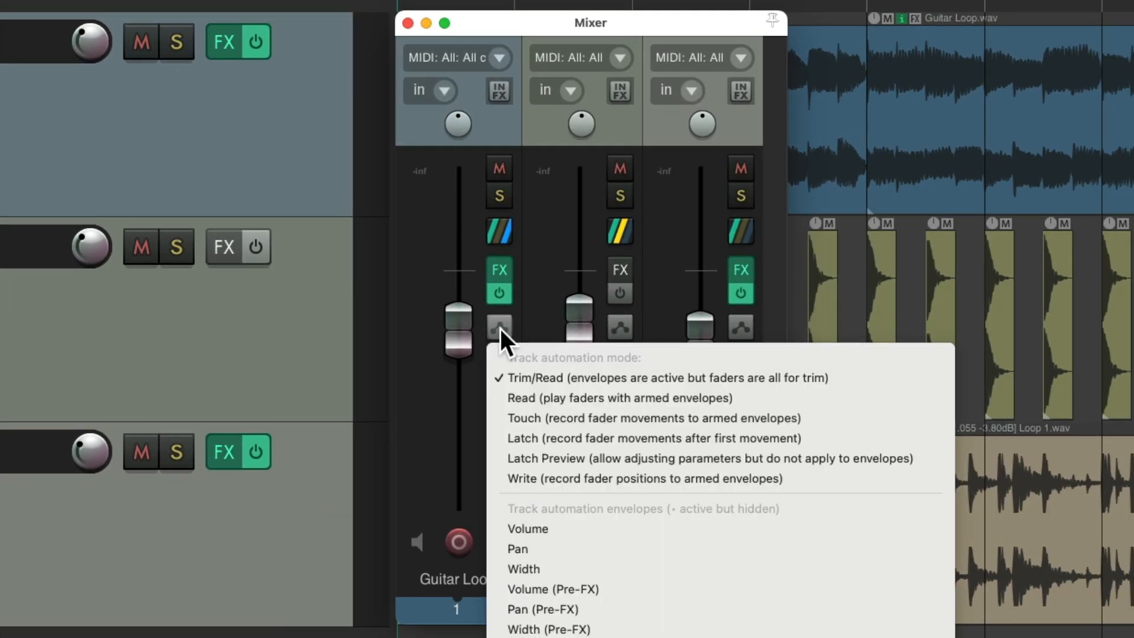
click(501, 418)
click(498, 326)
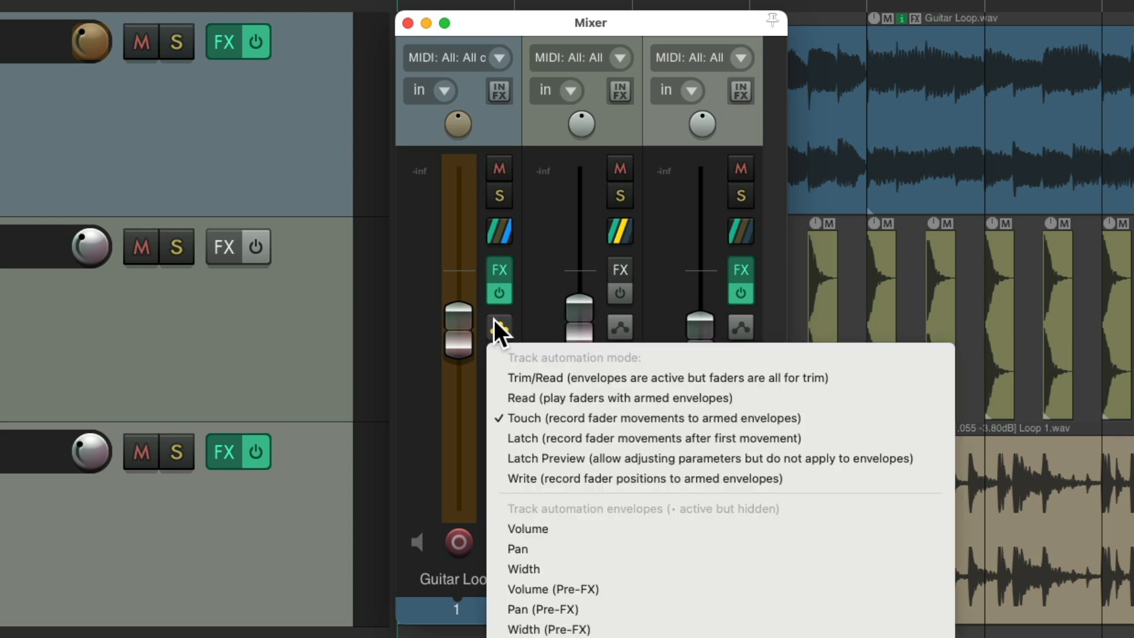
click(505, 478)
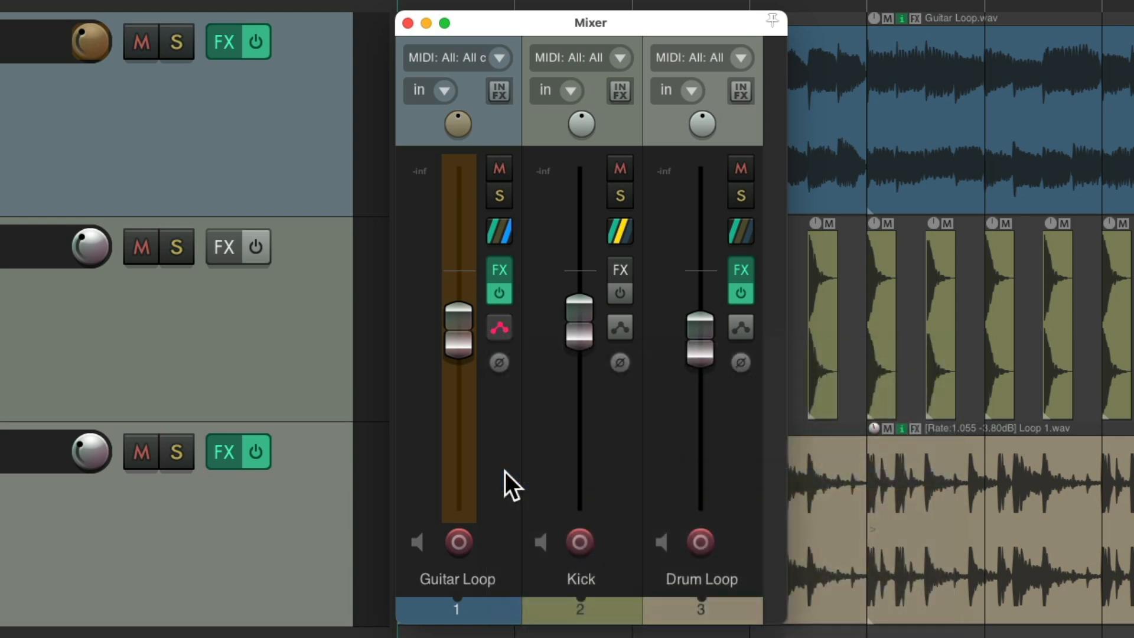
Step: Select all three mixer strips and set their automation mode to Read
click(487, 608)
shift+click(678, 614)
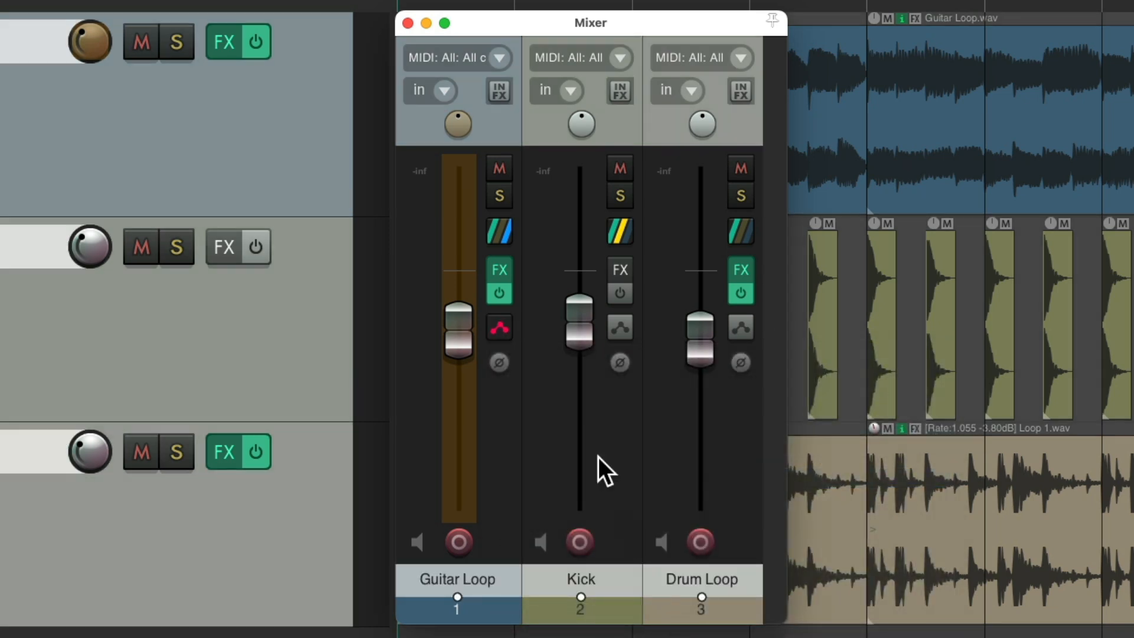
click(500, 328)
click(505, 391)
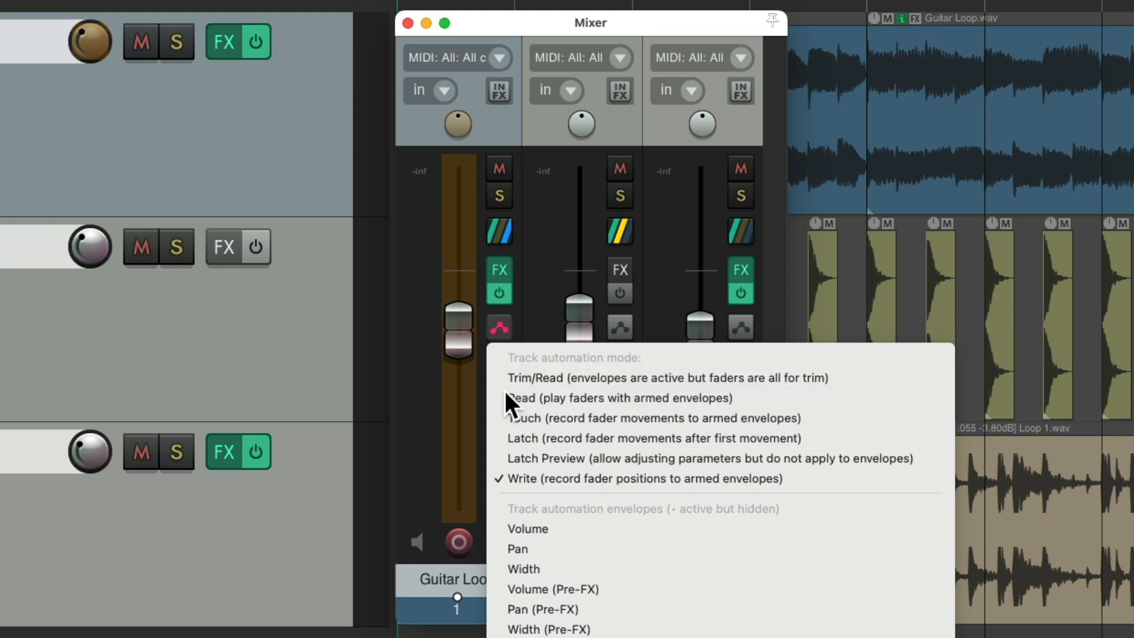
Step: Switch the selected strips' automation mode to Latch, then back to Trim/Read
click(497, 336)
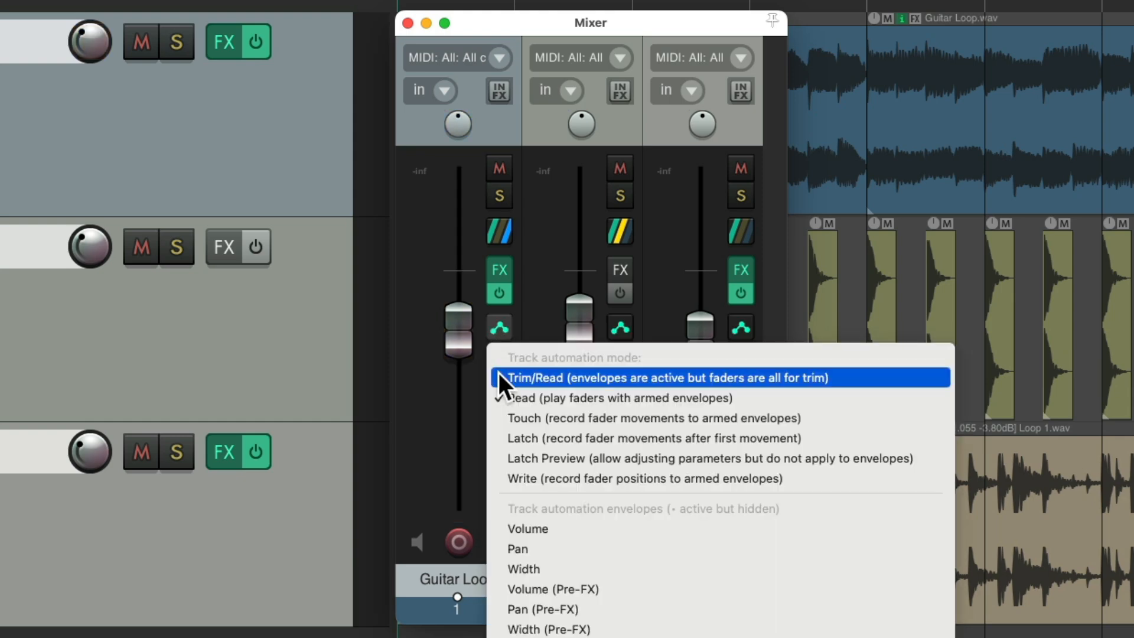
click(501, 437)
click(497, 329)
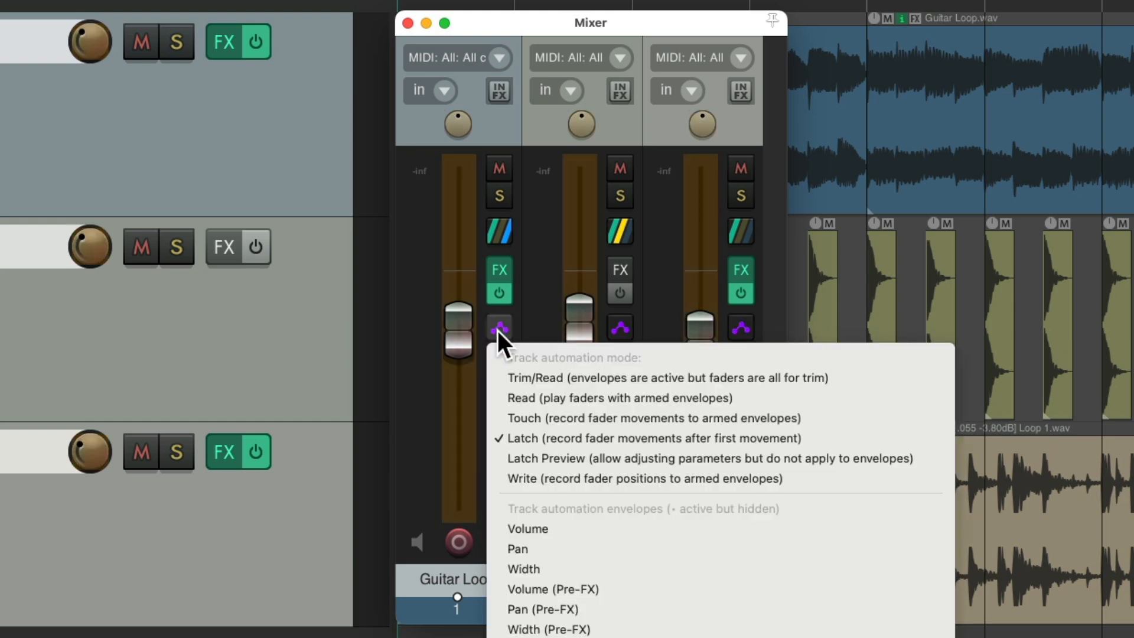
click(505, 376)
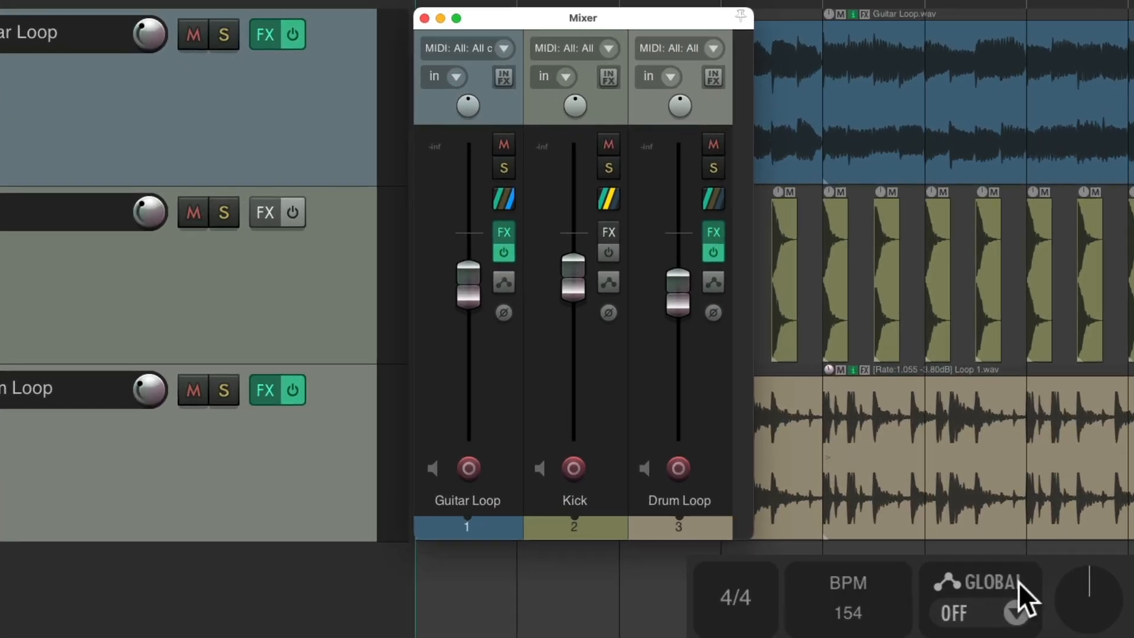
Step: Set the global automation override to Write, then to Touch
click(1016, 613)
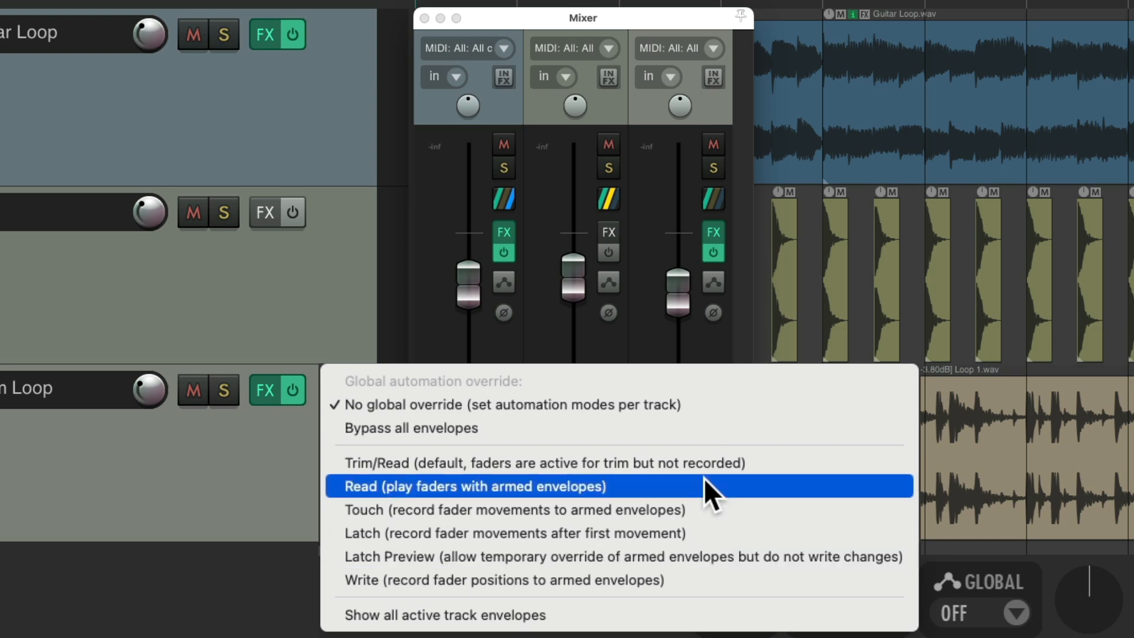
click(688, 578)
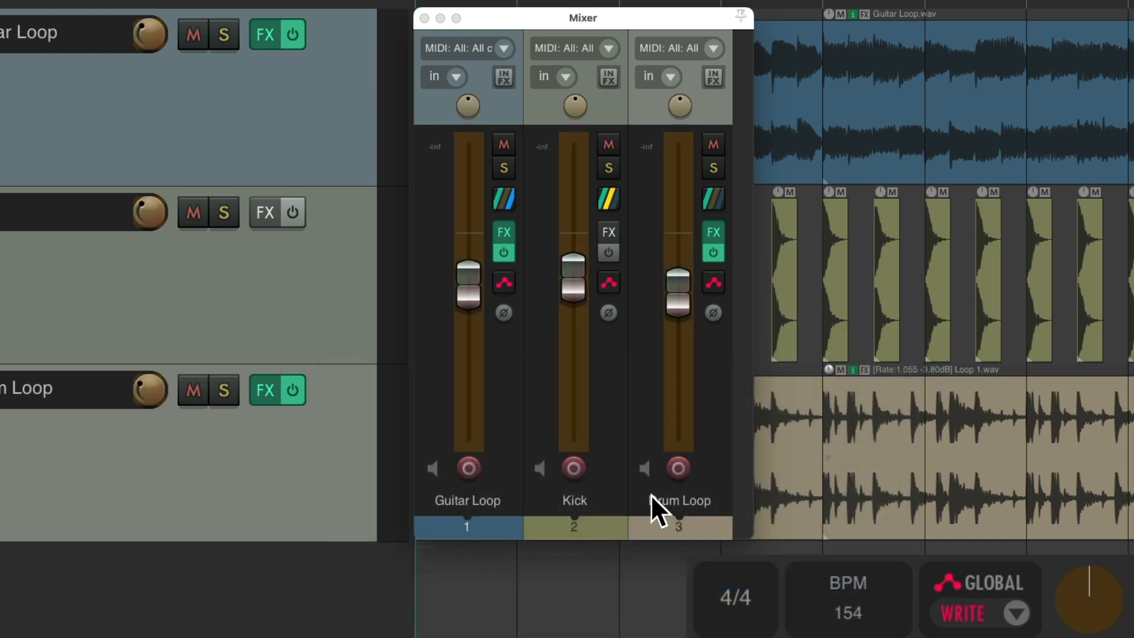
click(962, 615)
click(722, 511)
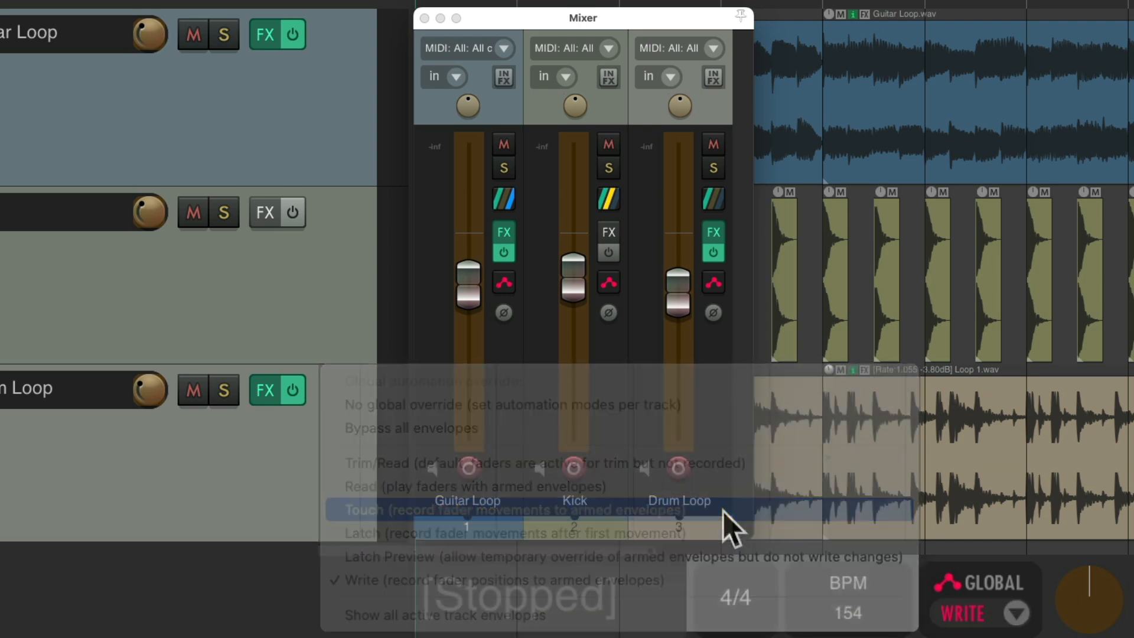
Step: Set the global automation override to Trim/Read, then to No global override
click(962, 611)
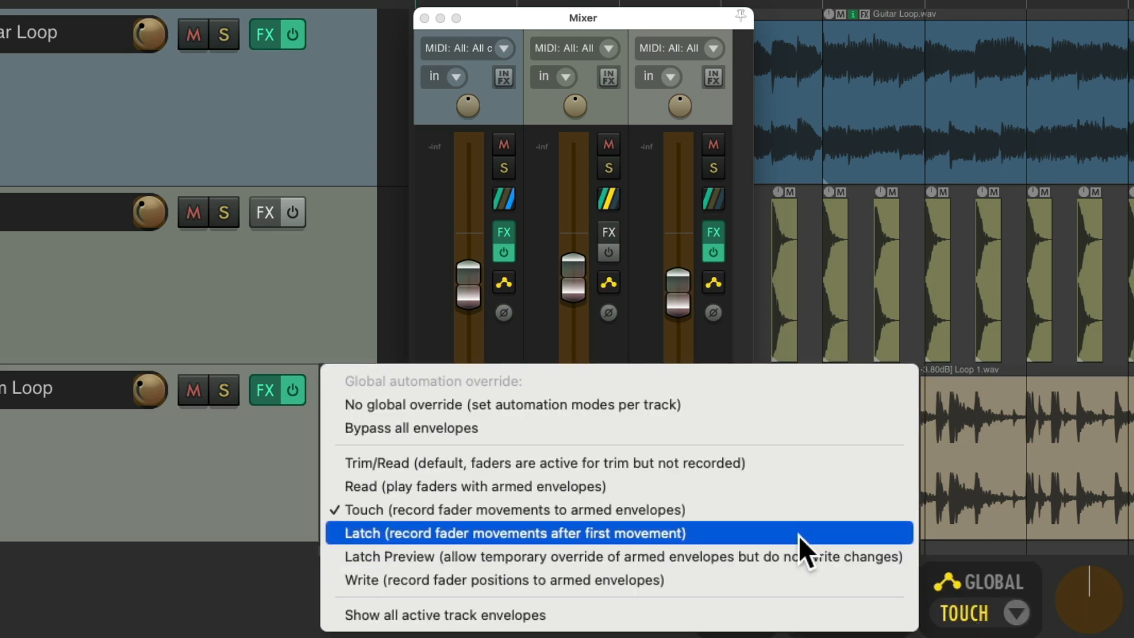
click(768, 469)
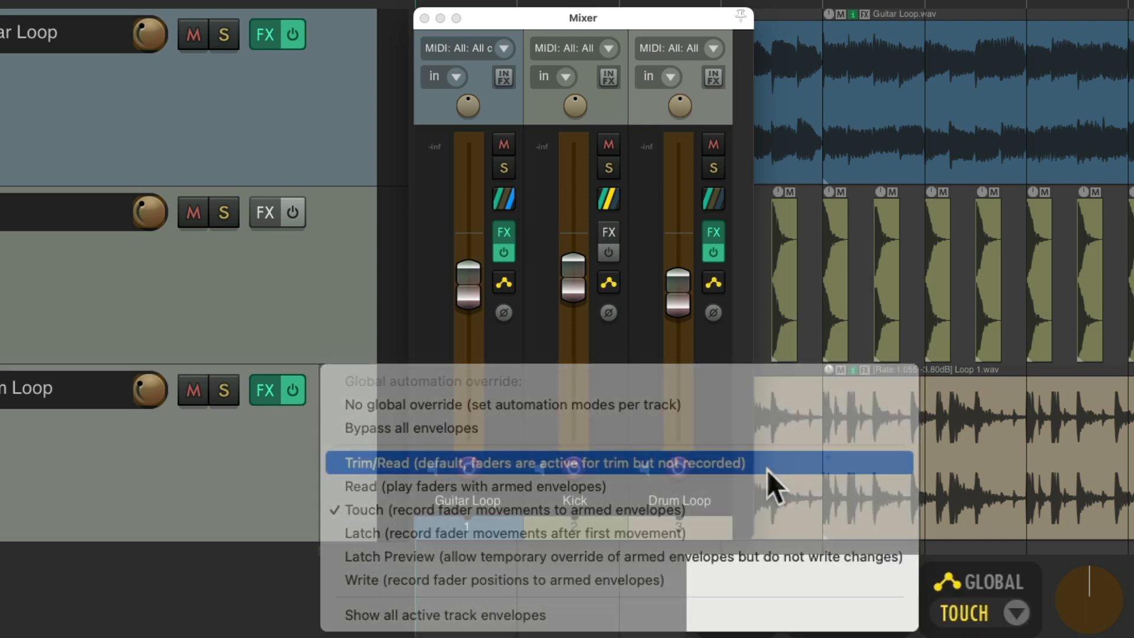
click(968, 601)
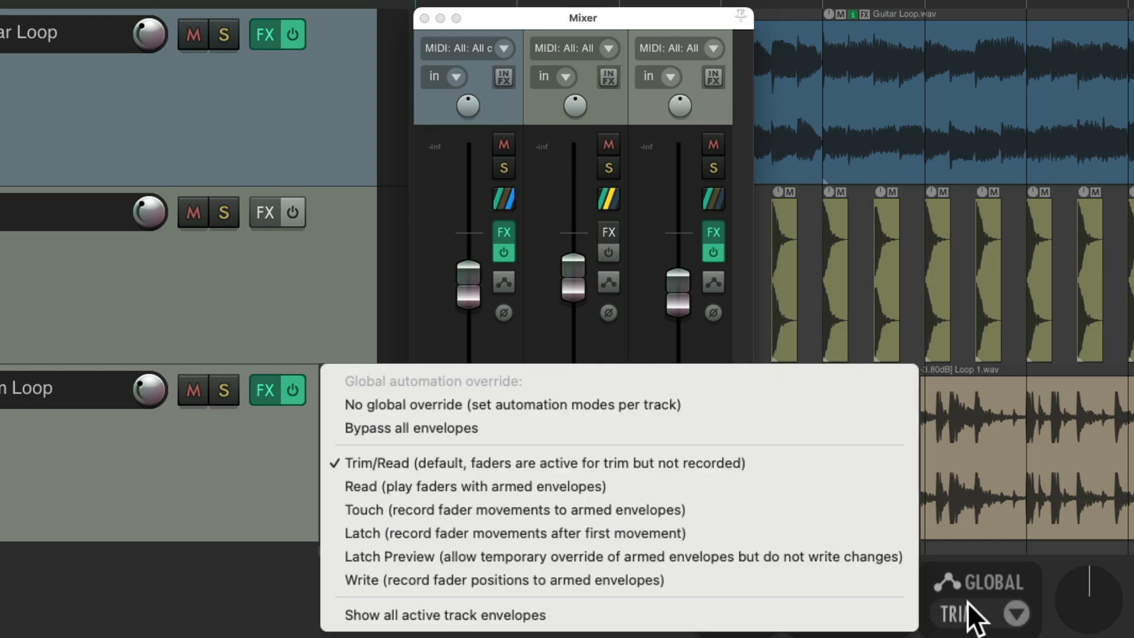
click(763, 409)
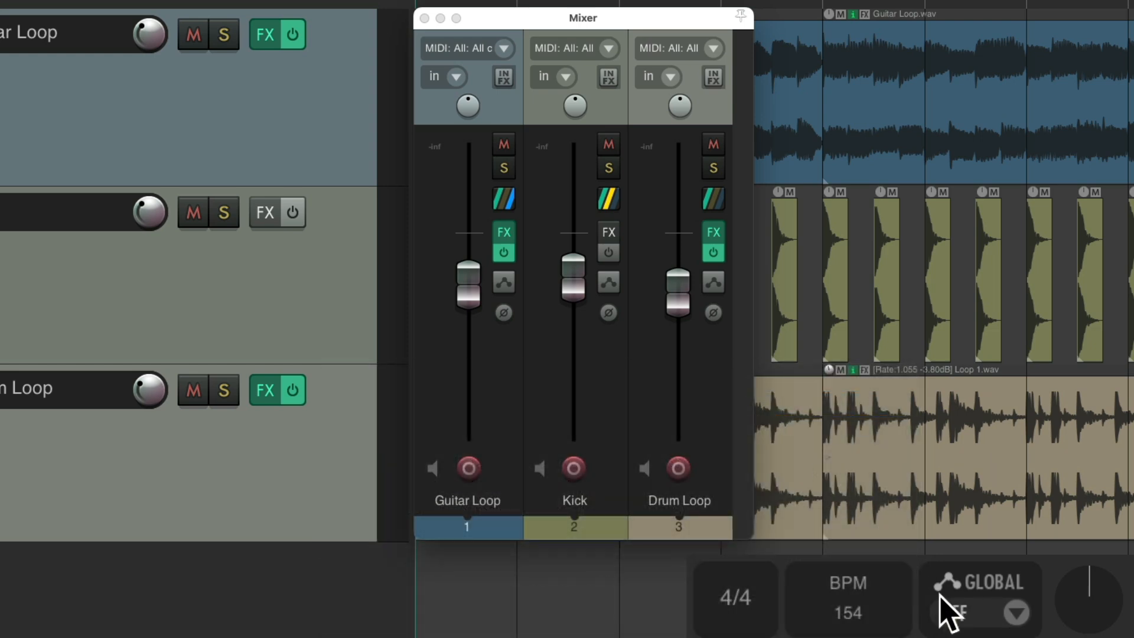
Step: Set the global automation override to Bypass all envelopes, then back to No global override
click(953, 609)
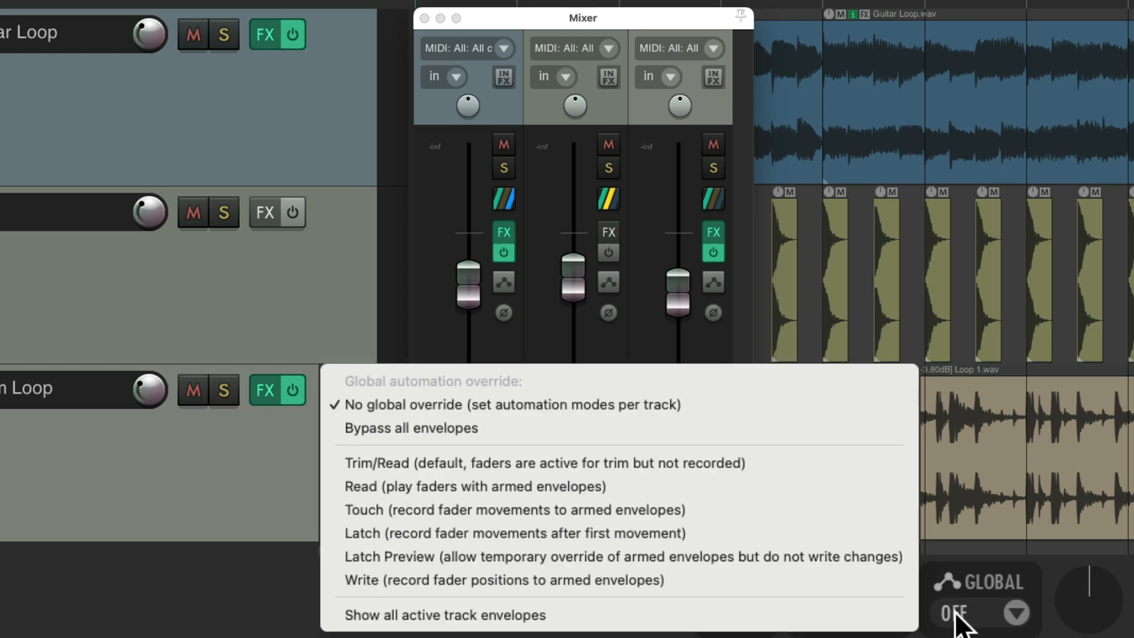
click(601, 423)
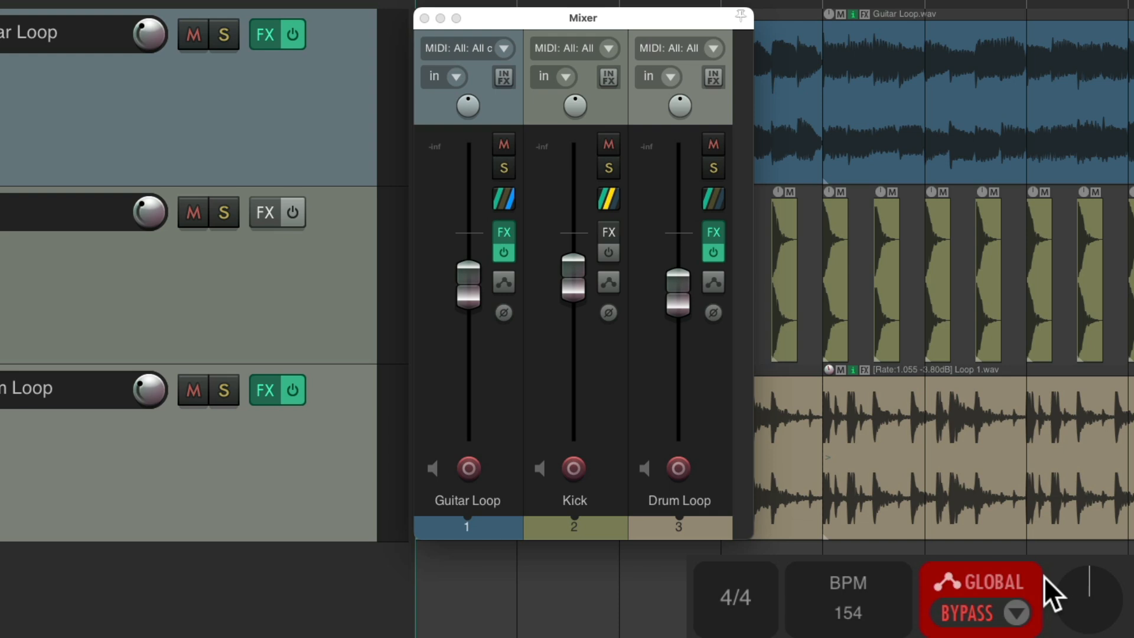
click(1016, 608)
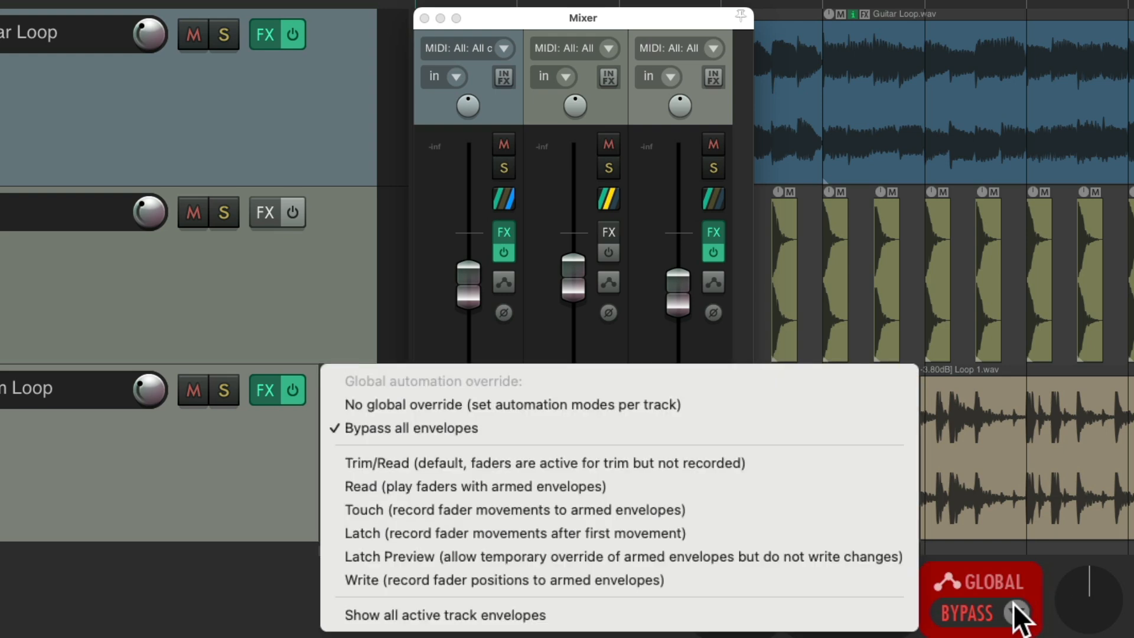
click(708, 407)
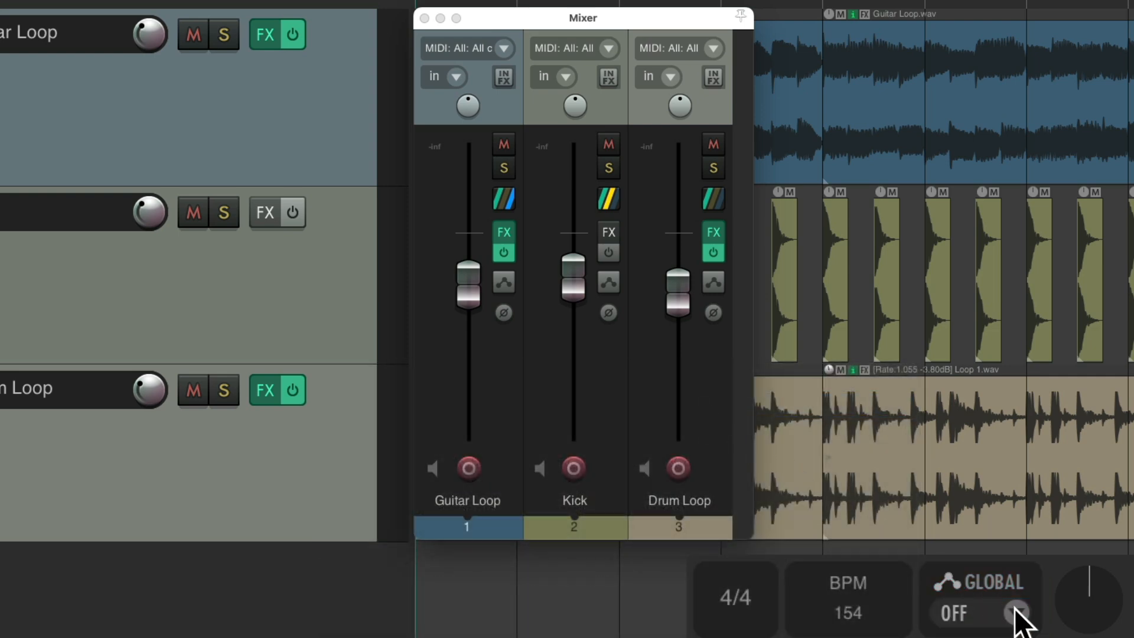
Step: Show all active track envelopes from the global automation menu
click(1017, 611)
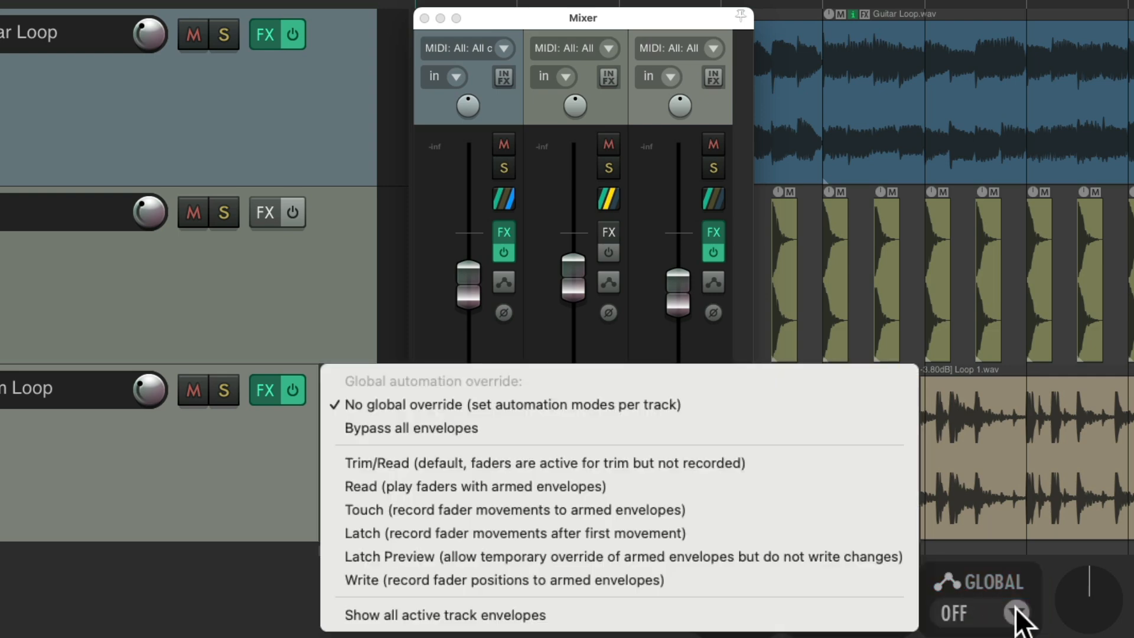
click(672, 617)
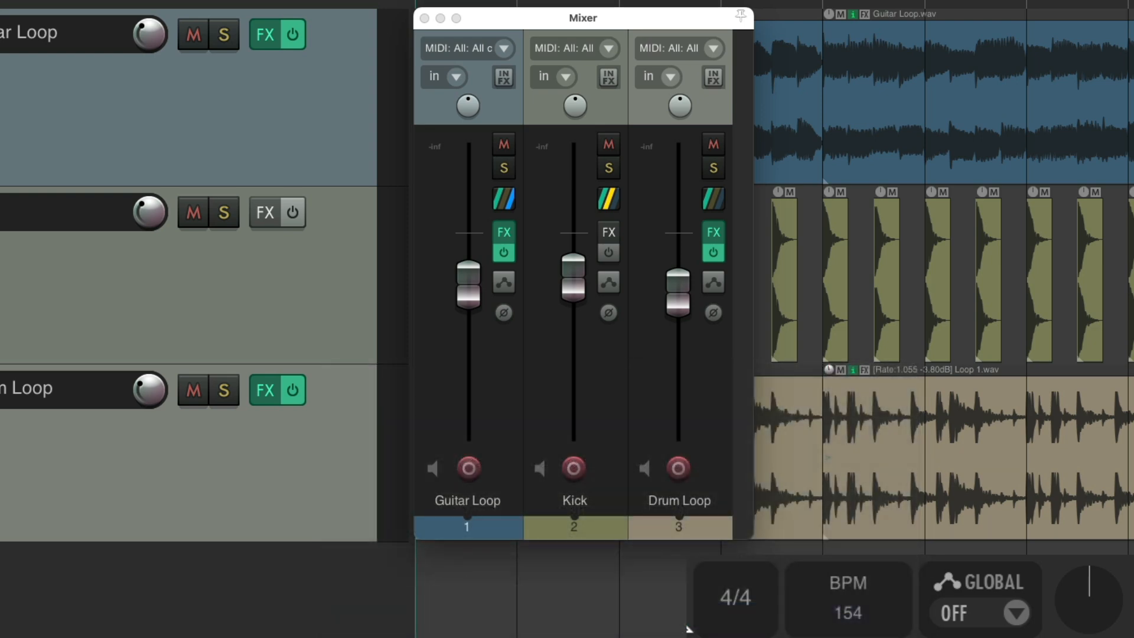